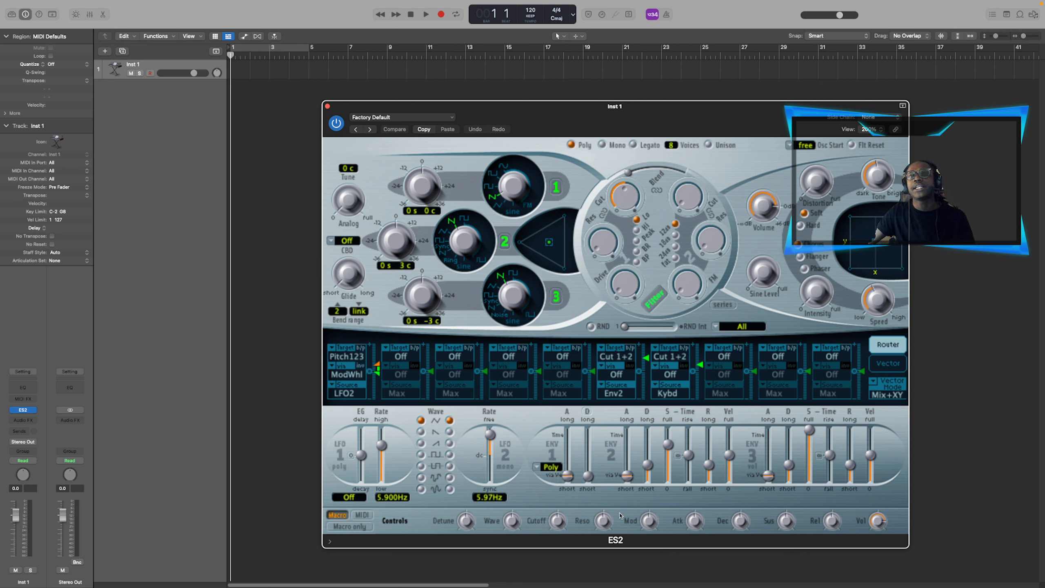
# Load the Analog Saw Init preset from the 12 Tutorial Settings category and set oscillator 1 to a sine wave.
pyautogui.click(435, 118)
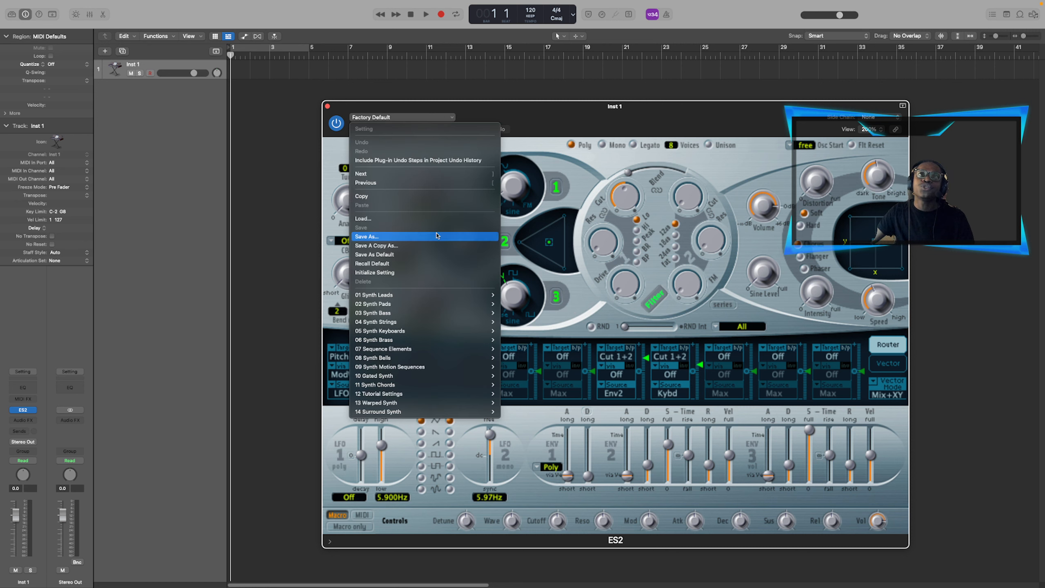
pyautogui.moveTo(431, 415)
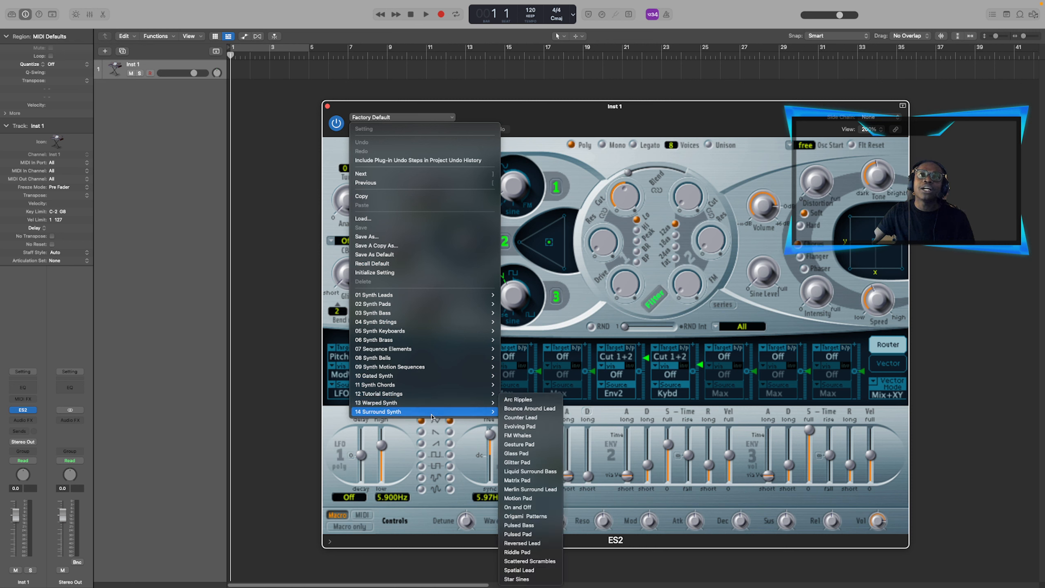
pyautogui.moveTo(435, 397)
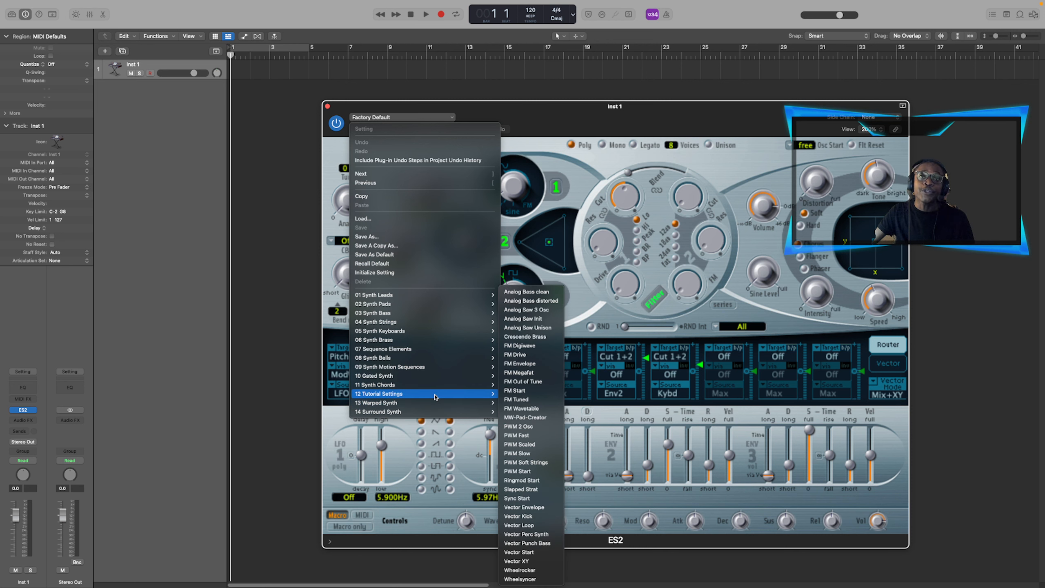
pyautogui.click(545, 322)
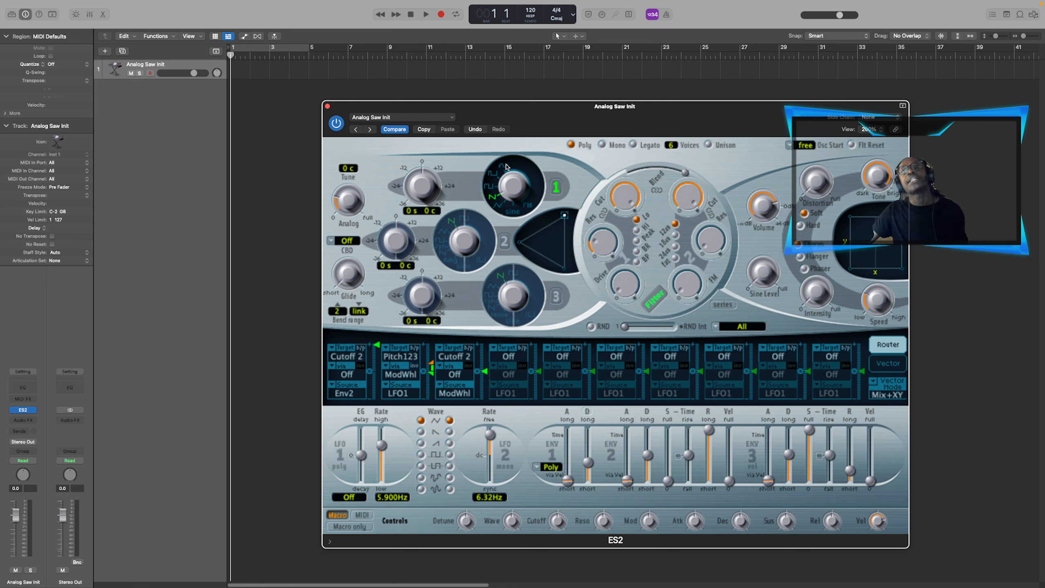
pyautogui.click(505, 166)
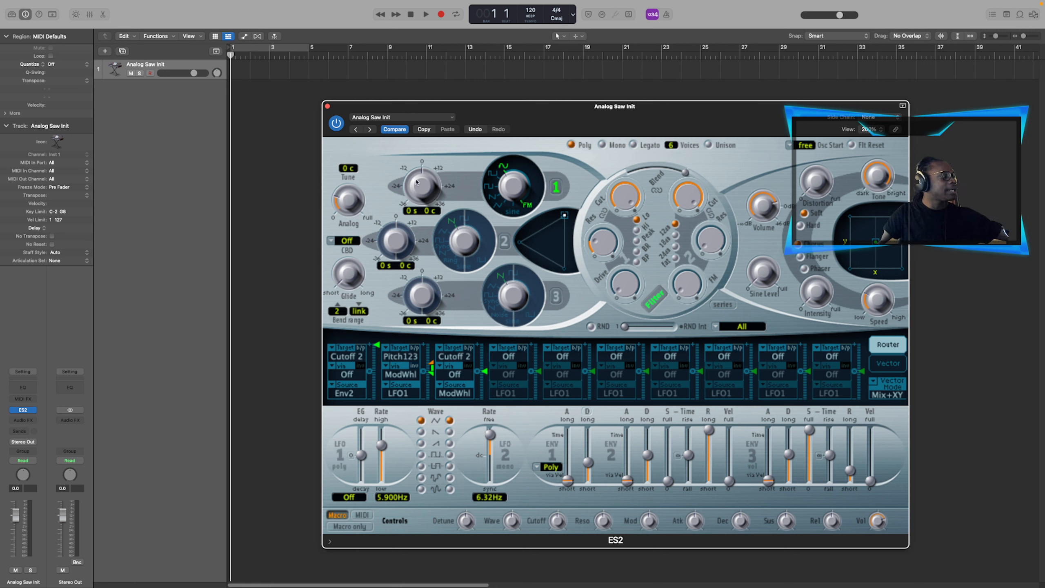
# Open Musical Typing and audition the sine sound by playing C2 several times.
pyautogui.press('super+k')
pyautogui.press('a')
pyautogui.press('a')
pyautogui.press('a')
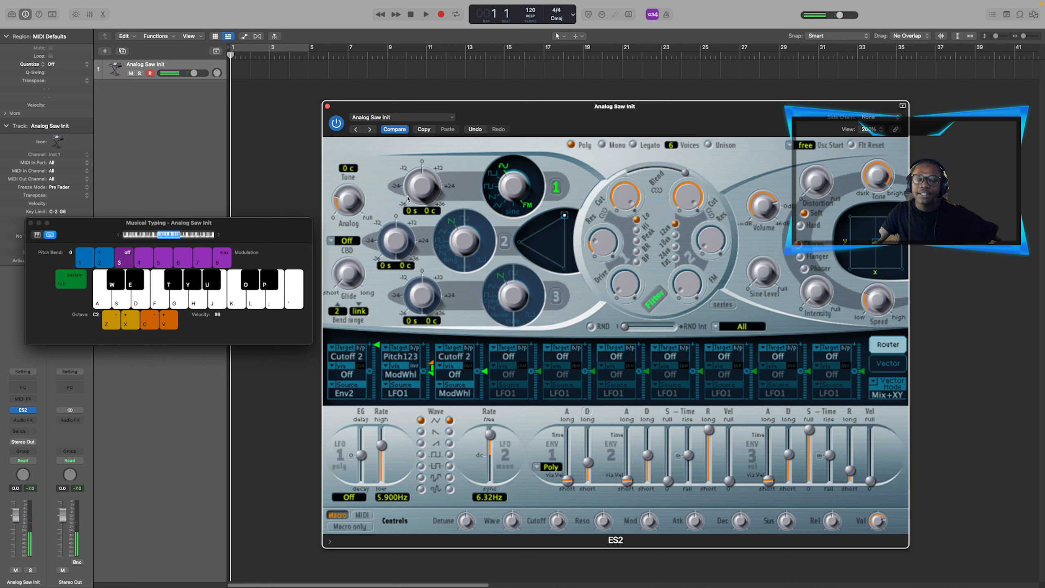
# Lower oscillator 1's pitch to -24 semitones and audition the sound with repeated C2 notes.
pyautogui.moveTo(424, 186); pyautogui.dragTo(417, 235)
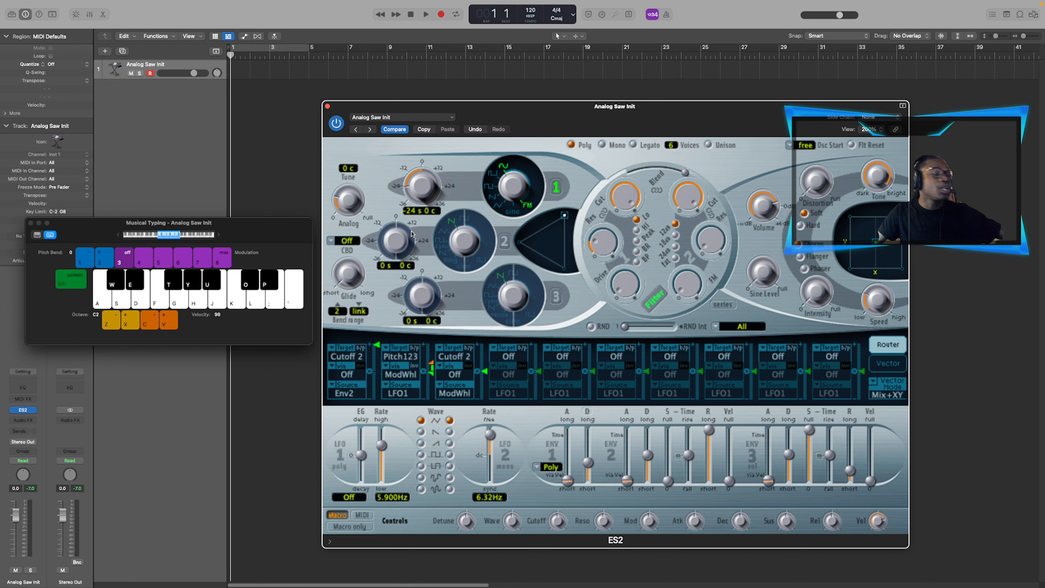
pyautogui.press('a')
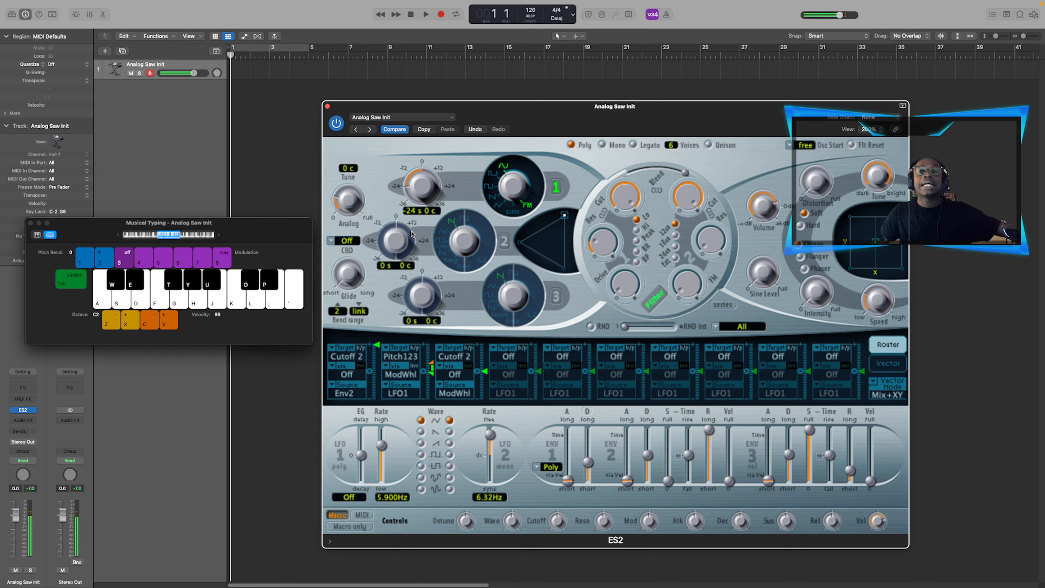
pyautogui.press('a')
pyautogui.press('a')
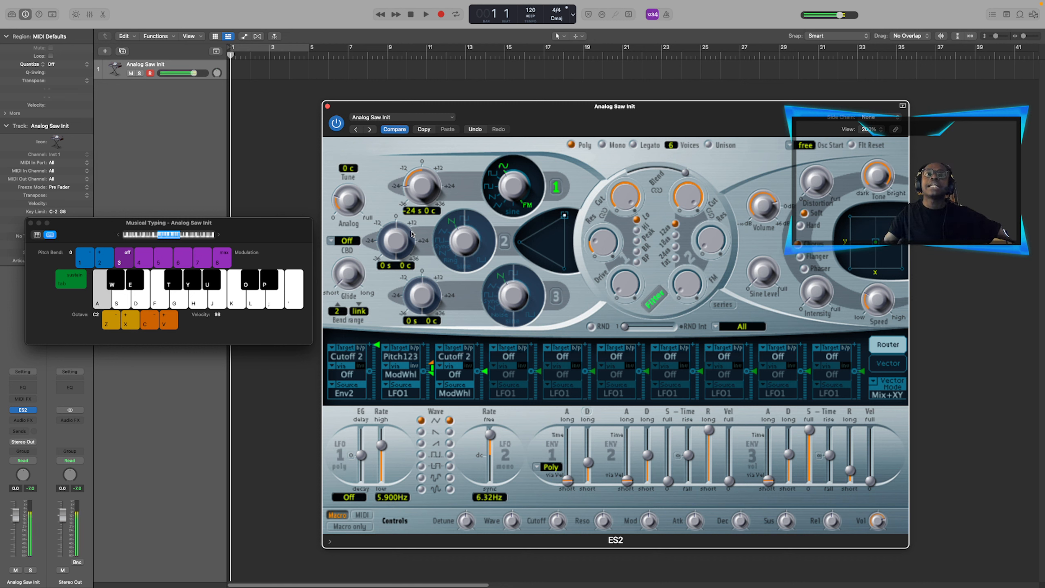
pyautogui.press('a')
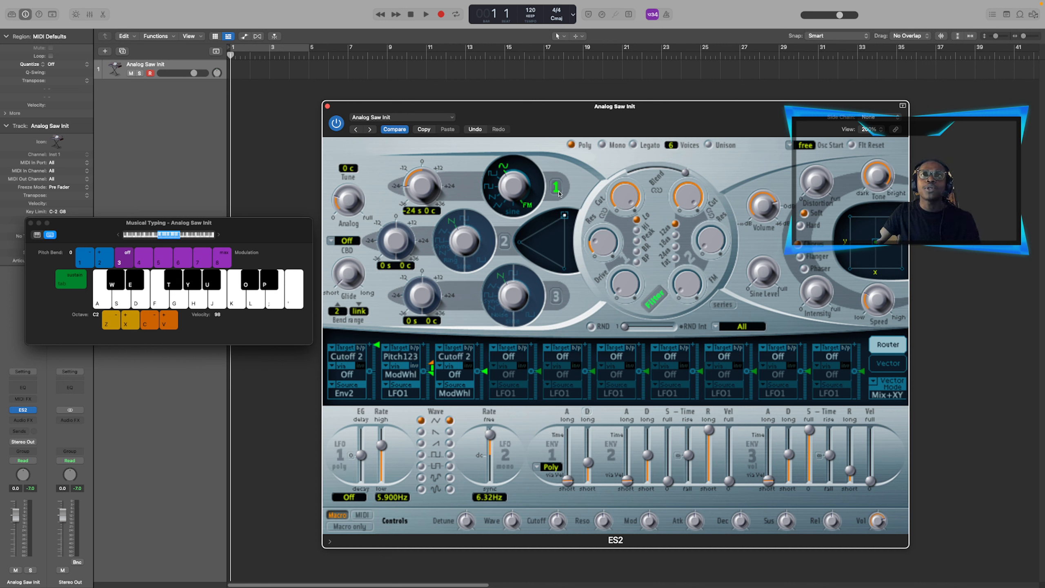
# Set the Pitch123 modulation's via to Off and its source to Env1, and audition C2.
pyautogui.click(396, 374)
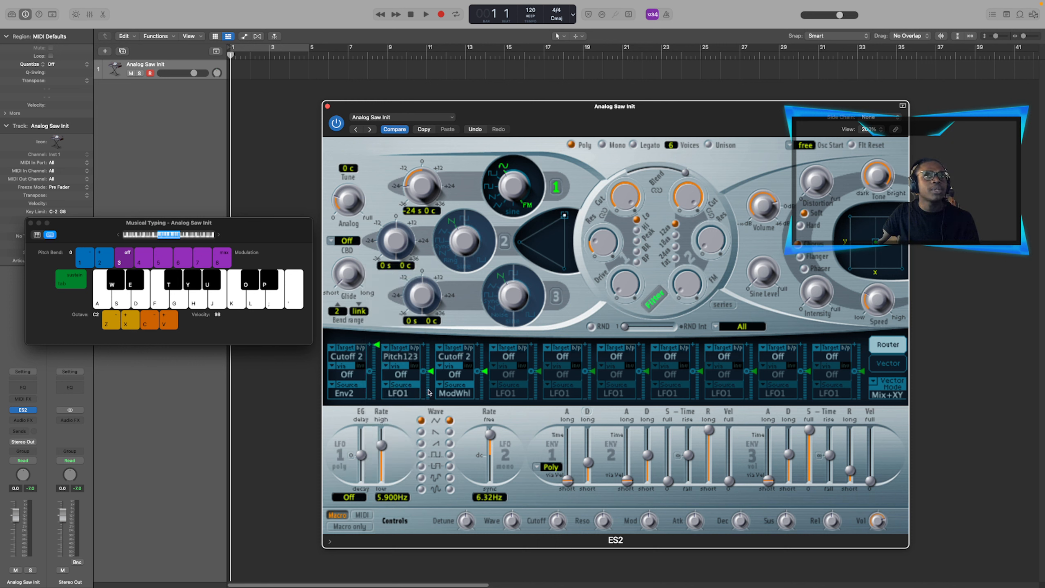
pyautogui.click(396, 396)
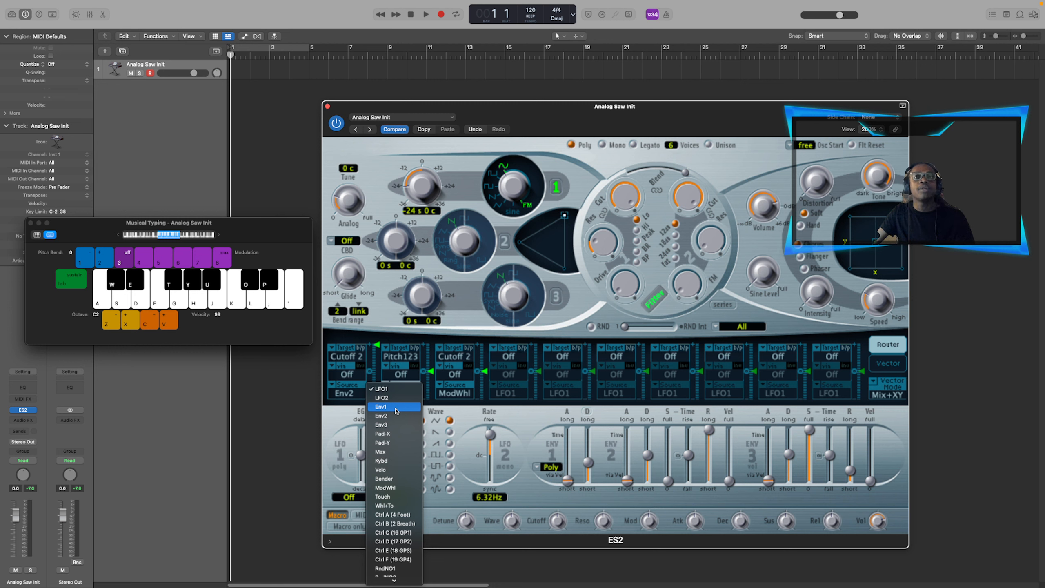
pyautogui.click(397, 406)
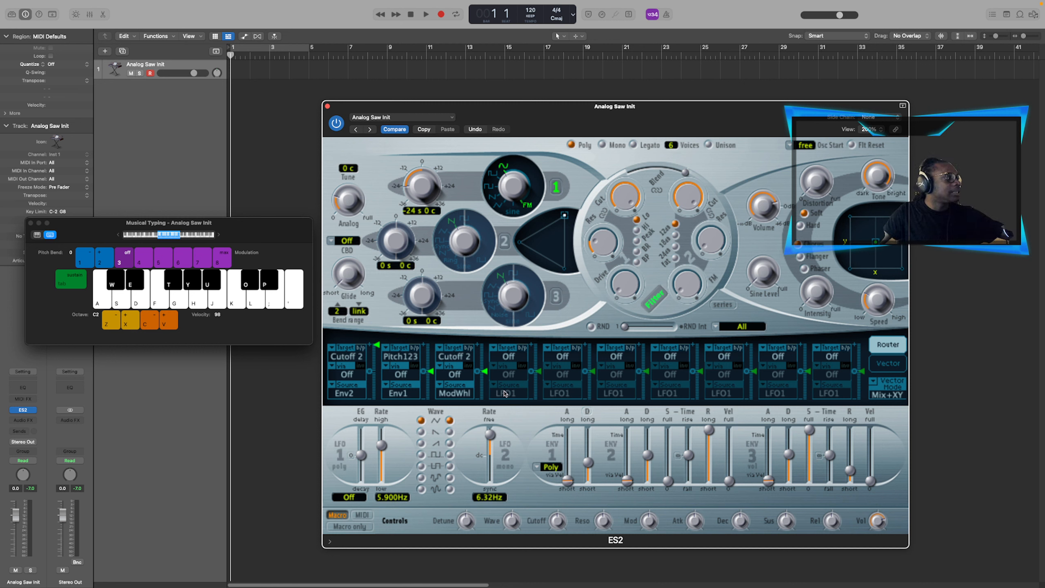
pyautogui.press('a')
pyautogui.press('a')
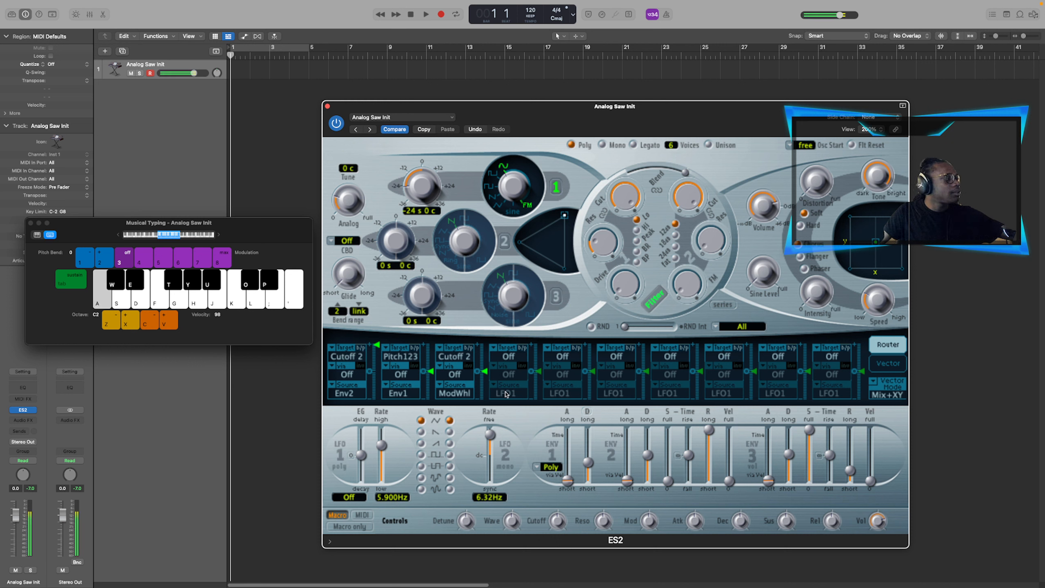
# Lengthen envelope 1's decay to about 280 ms and raise the Pitch123 modulation amount to maximum, auditioning C2.
pyautogui.moveTo(588, 463)
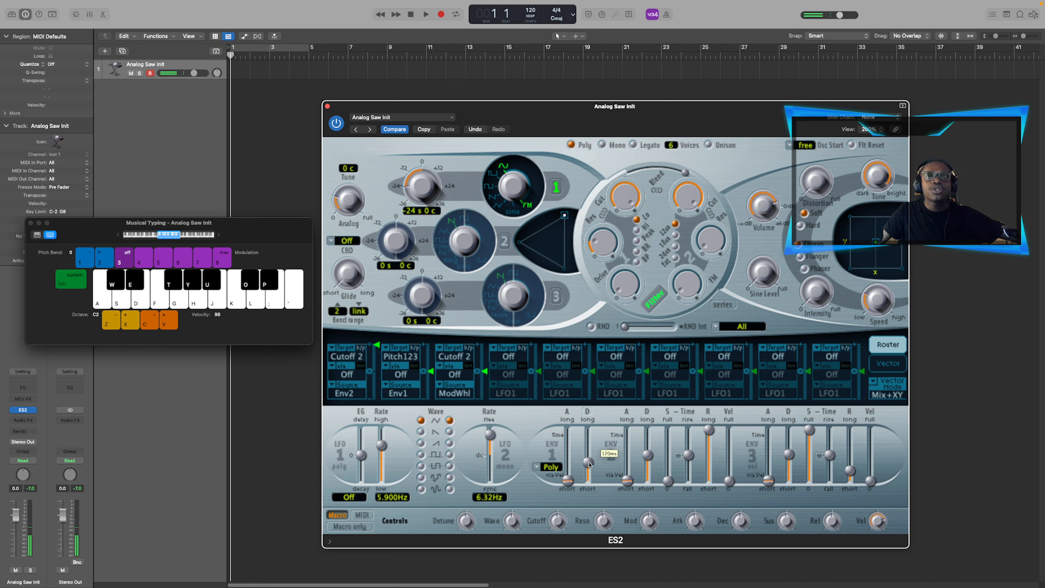
pyautogui.press('a')
pyautogui.press('a')
pyautogui.moveTo(589, 463)
pyautogui.mouseDown()
pyautogui.moveTo(588, 434)
pyautogui.moveTo(587, 460)
pyautogui.mouseUp()
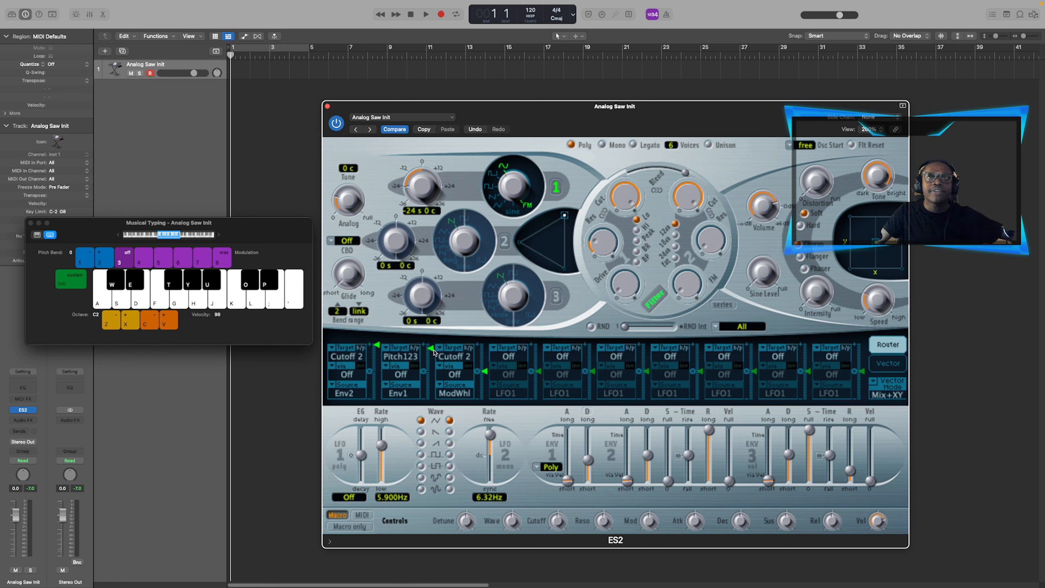
pyautogui.press('a')
pyautogui.press('a')
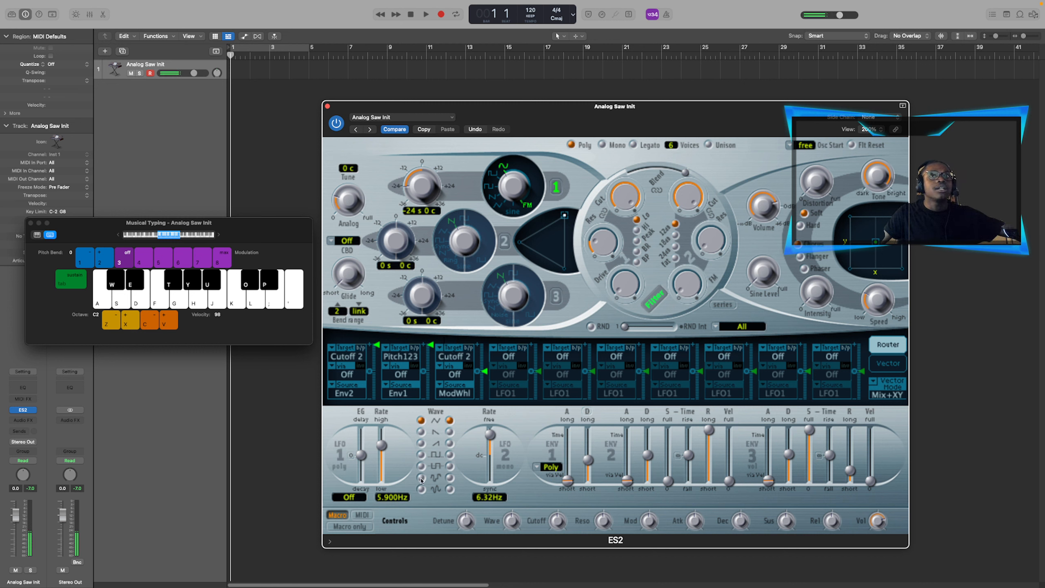
pyautogui.press('a')
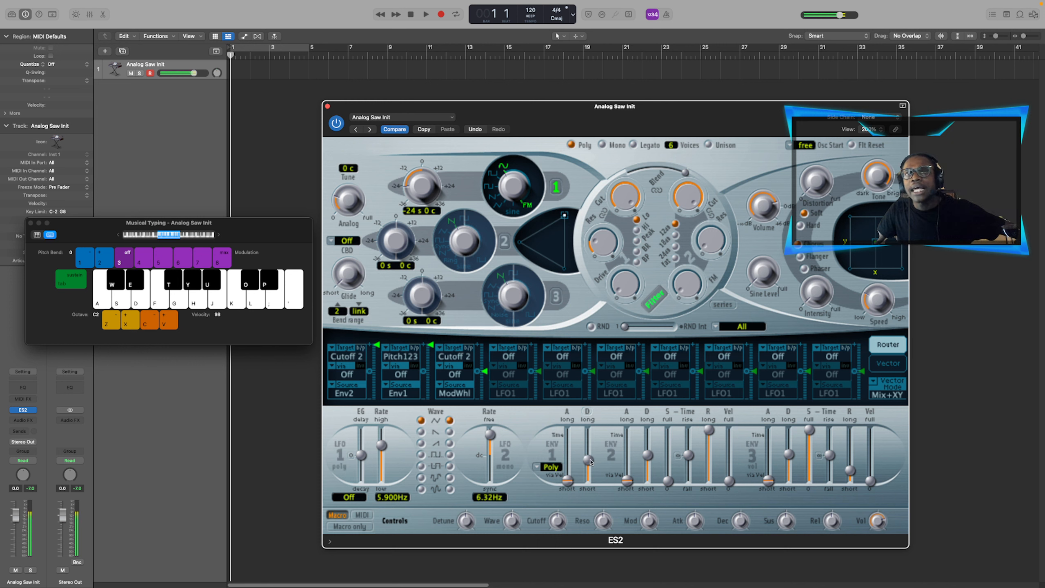
# Try a much longer decay on envelope 1 and audition C2.
pyautogui.moveTo(587, 463)
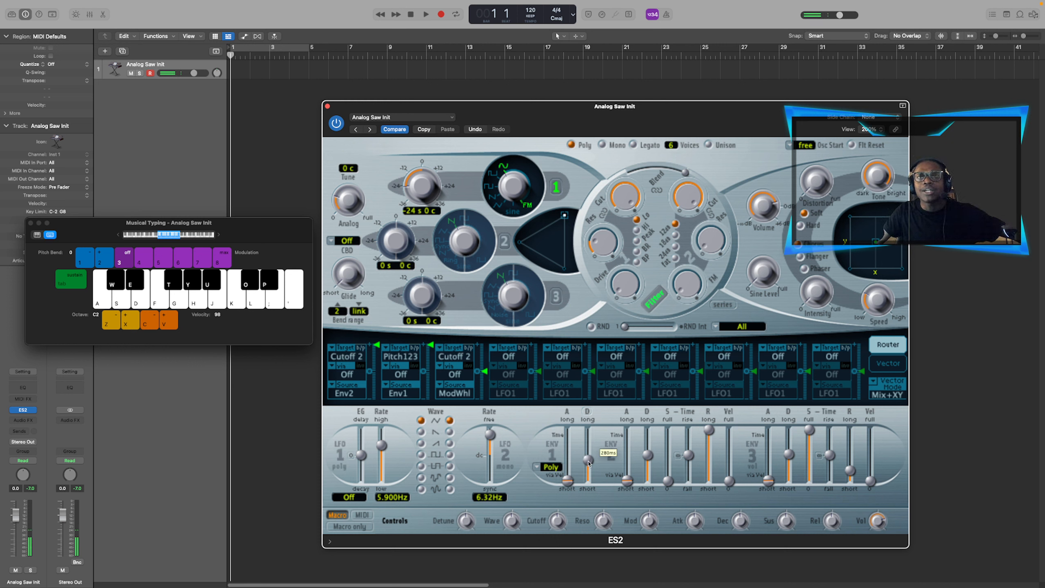
pyautogui.moveTo(589, 462); pyautogui.dragTo(591, 445)
pyautogui.press('a')
pyautogui.press('a')
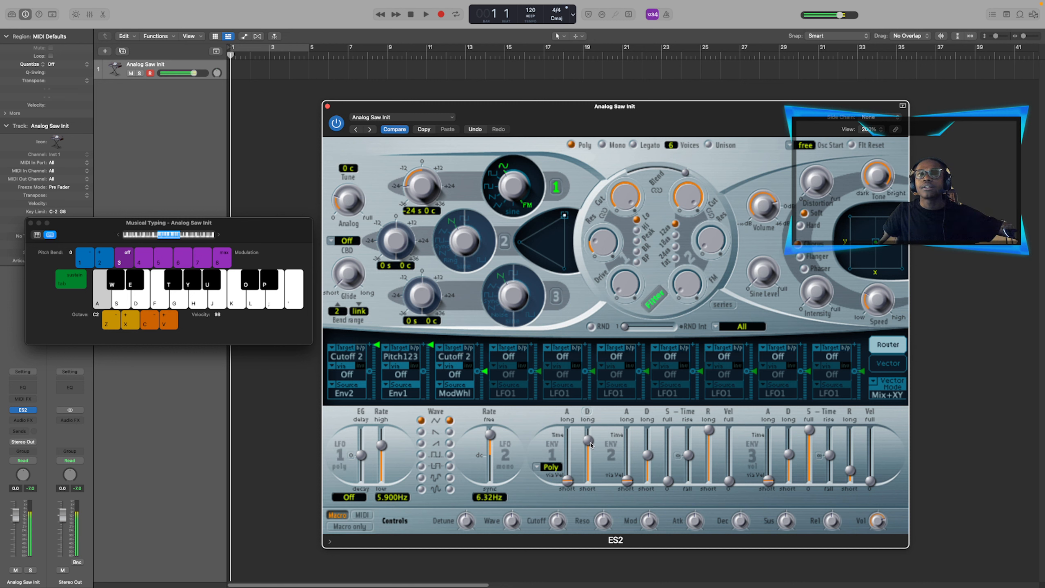
# Bring envelope 1's decay back down to a medium length and audition C2 again.
pyautogui.moveTo(591, 445); pyautogui.dragTo(591, 462)
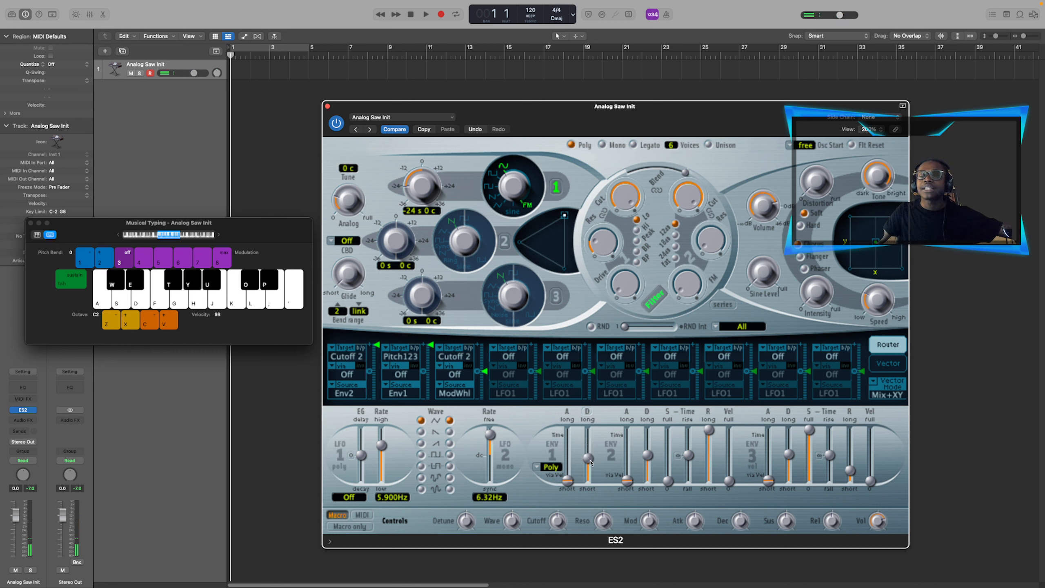
pyautogui.press('a')
pyautogui.press('a')
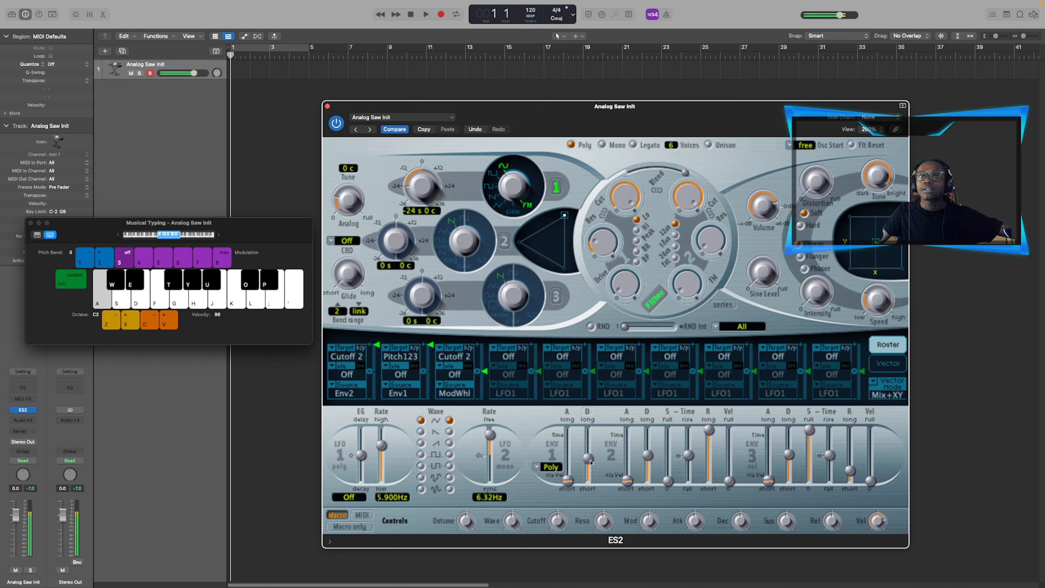
pyautogui.press('a')
# Shorten envelope 1's decay to near the short end of its range and audition the faster pitch drop on C2.
pyautogui.moveTo(590, 461); pyautogui.dragTo(591, 476)
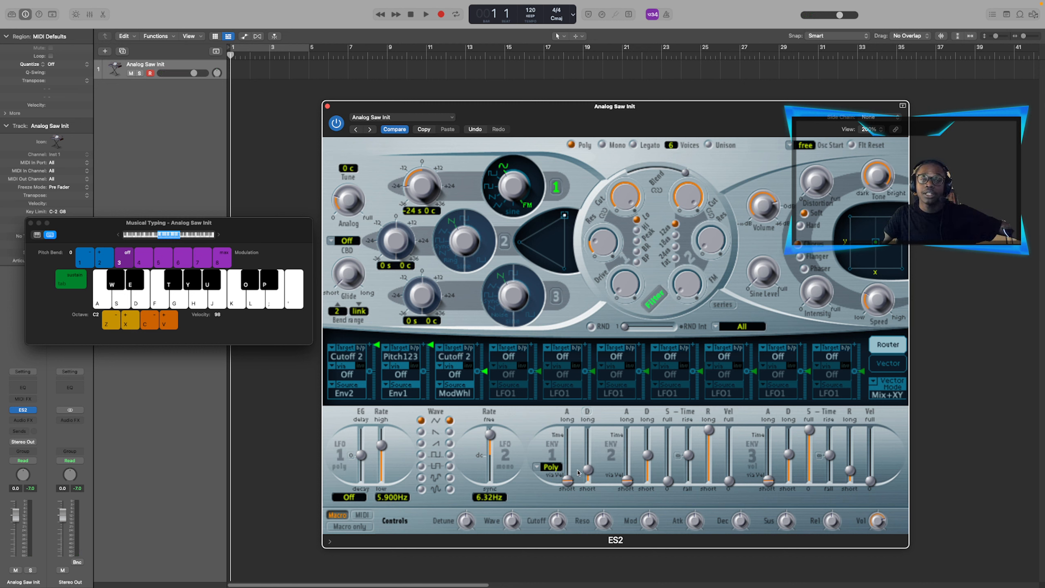
pyautogui.press('a')
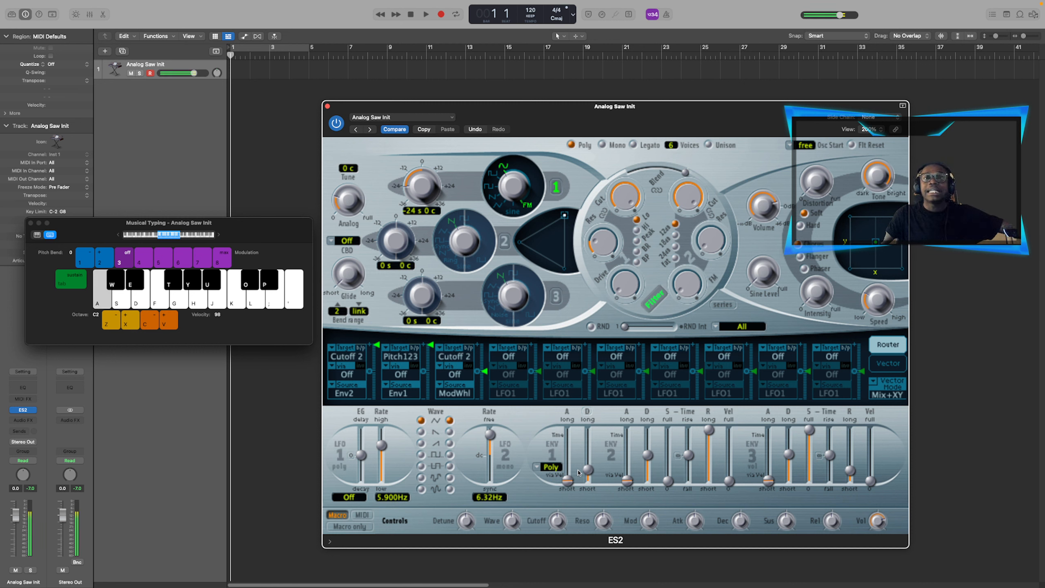
pyautogui.press('a')
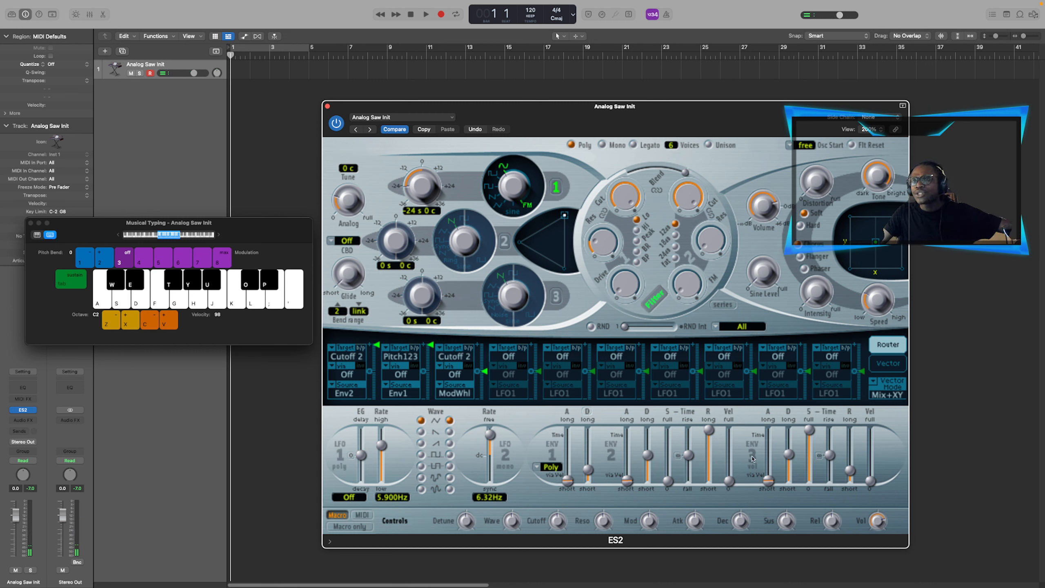
pyautogui.press('a')
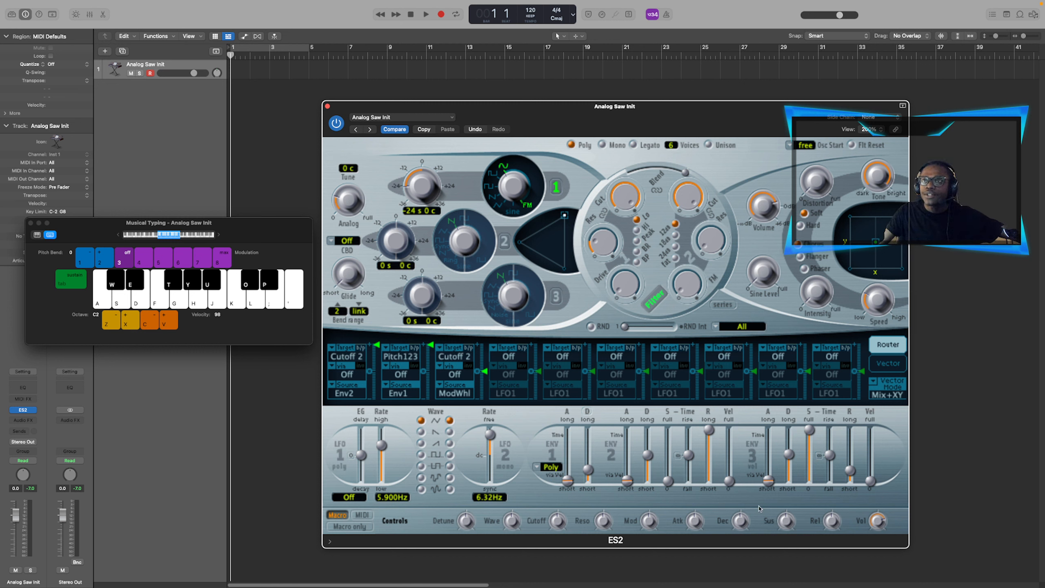
# Raise envelope 3's attack slightly above its minimum and audition the softer note onset on C2.
pyautogui.moveTo(768, 482); pyautogui.dragTo(768, 475)
pyautogui.press('a')
pyautogui.press('a')
pyautogui.press('a')
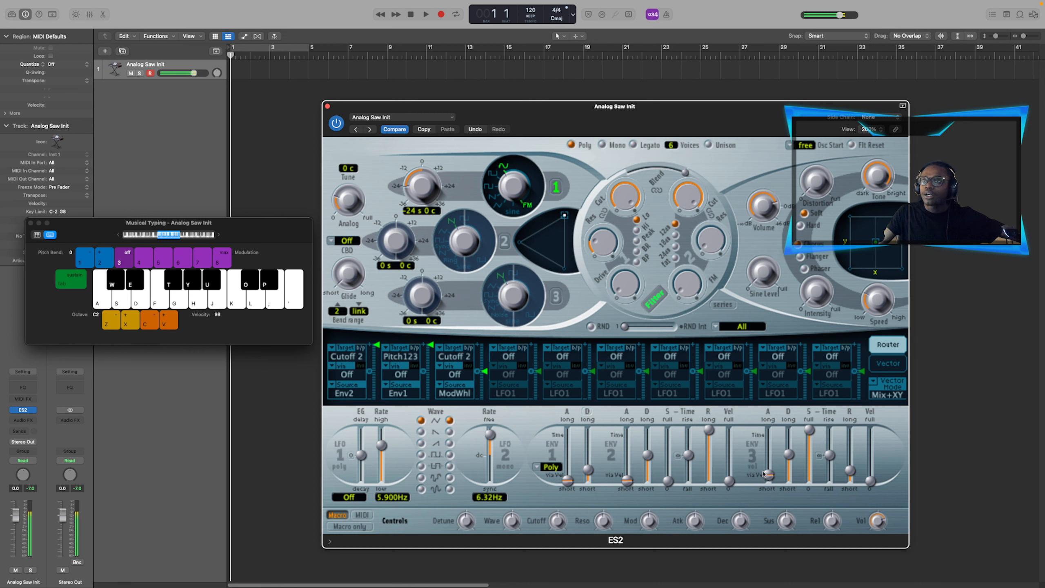
pyautogui.press('a')
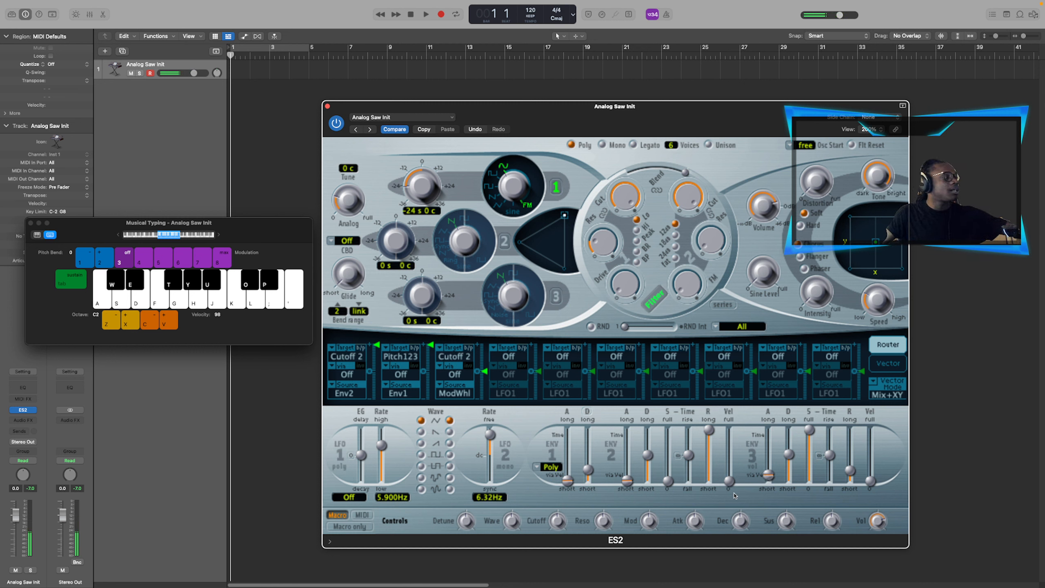
pyautogui.press('a')
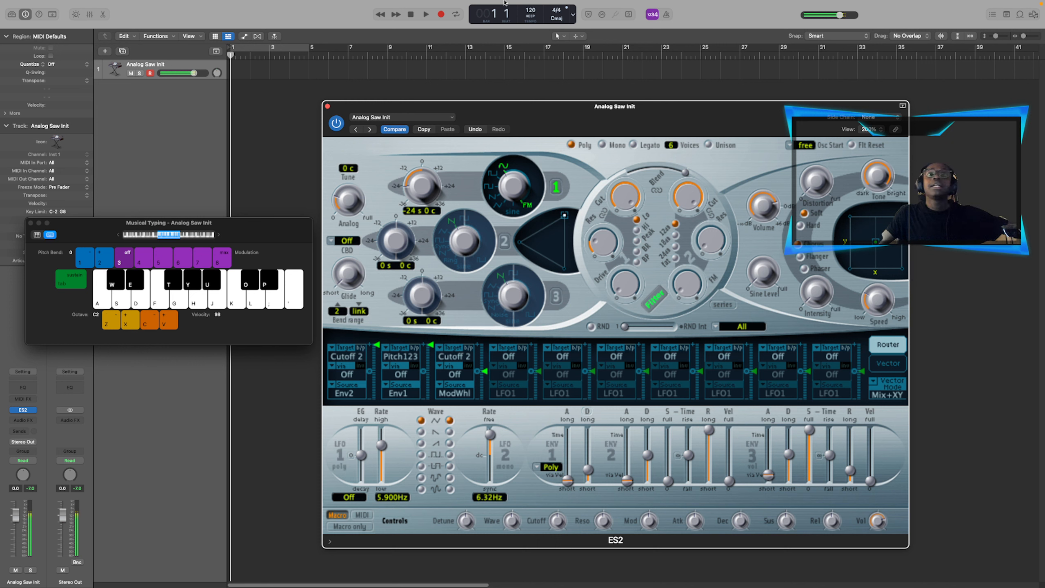
# Turn on the cycle for bars 1 to 5, record a four-bar pattern of mostly C2 notes, and return to the start.
pyautogui.click(251, 48)
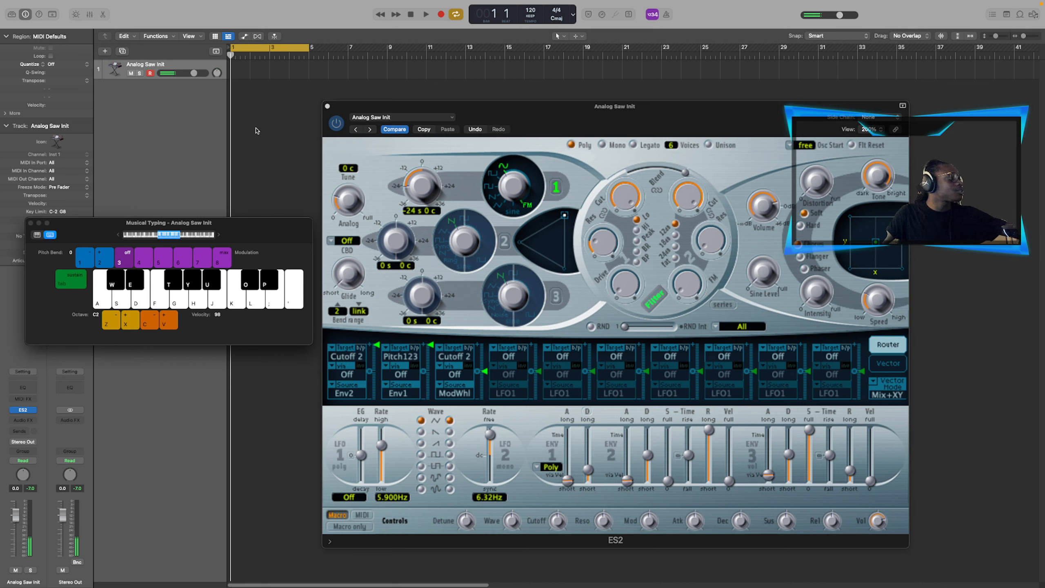
pyautogui.press('a')
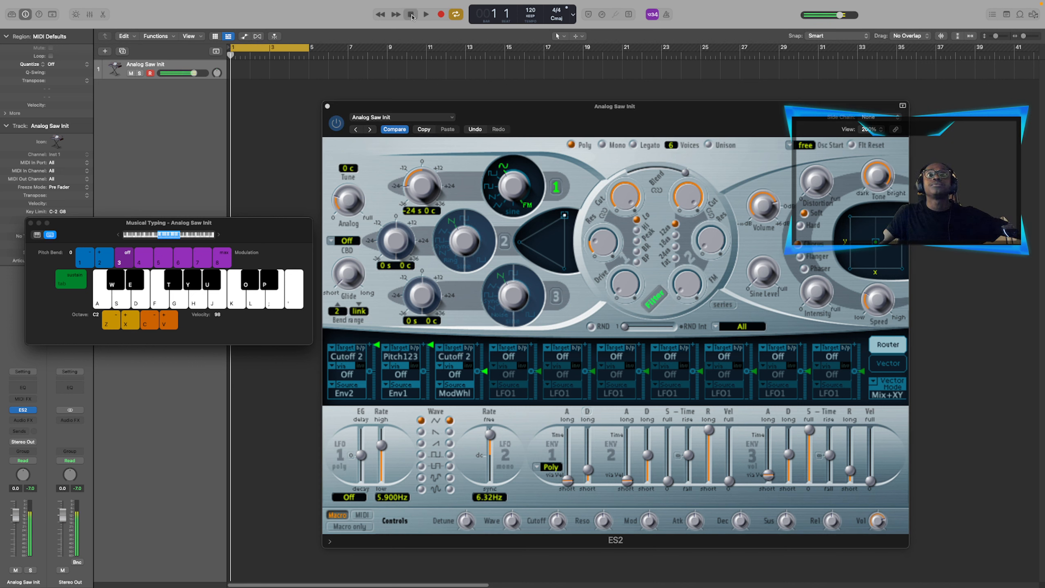
pyautogui.click(441, 14)
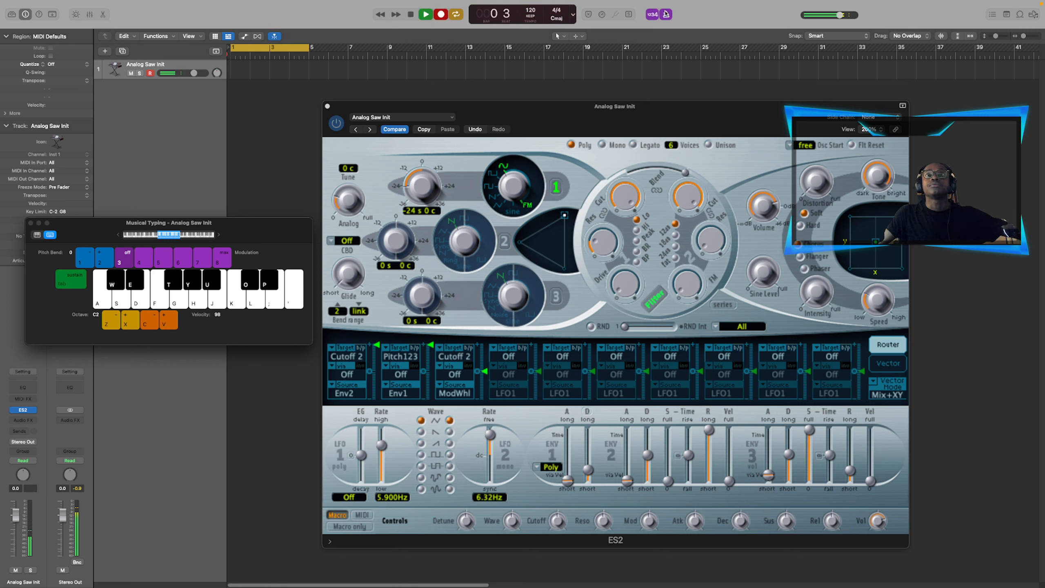
pyautogui.press('a')
pyautogui.press('a')
pyautogui.press('a')
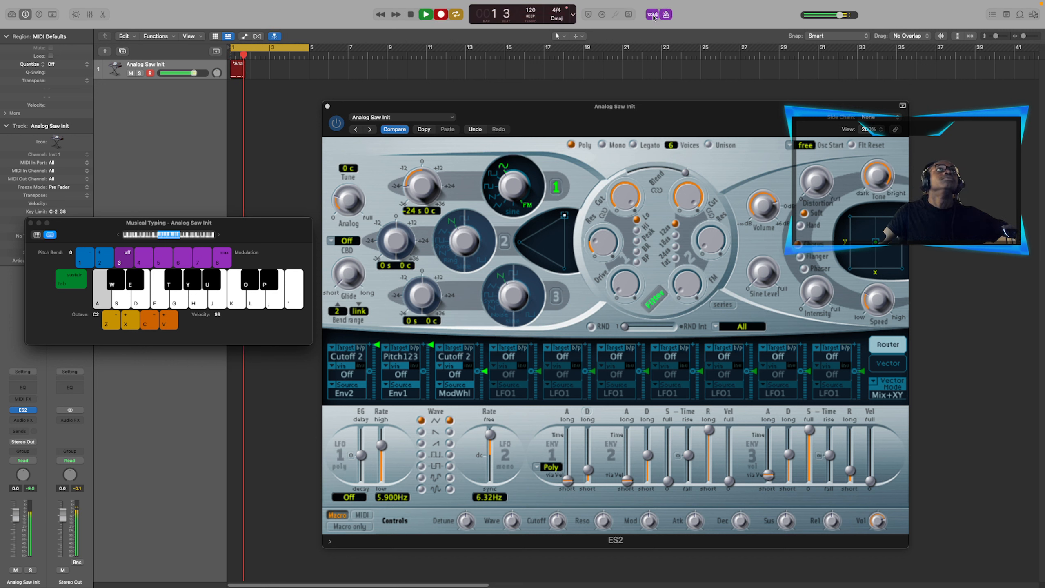
pyautogui.press('a')
pyautogui.press('j')
pyautogui.press('a')
pyautogui.press('a')
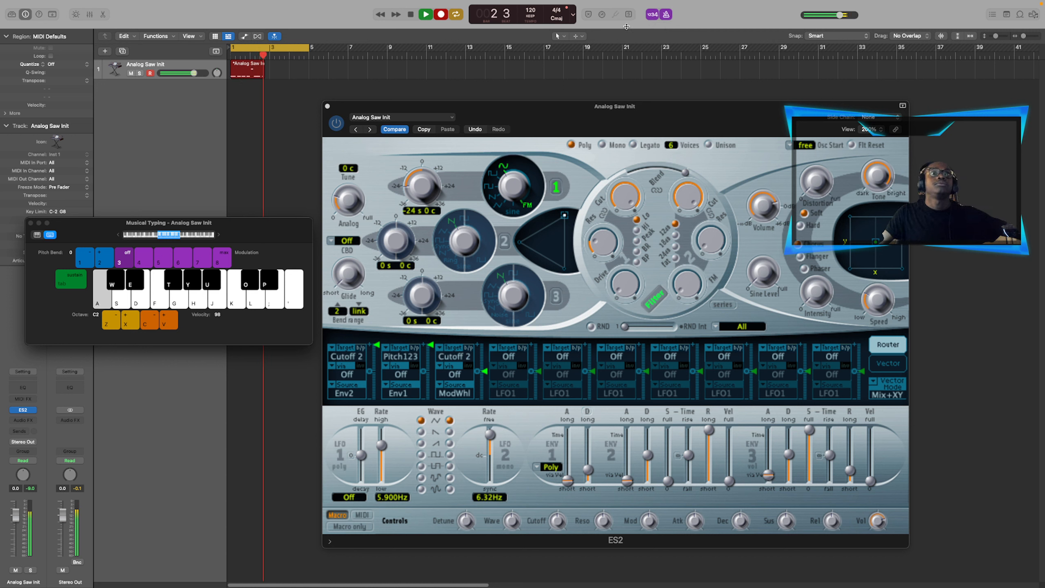
pyautogui.press('a')
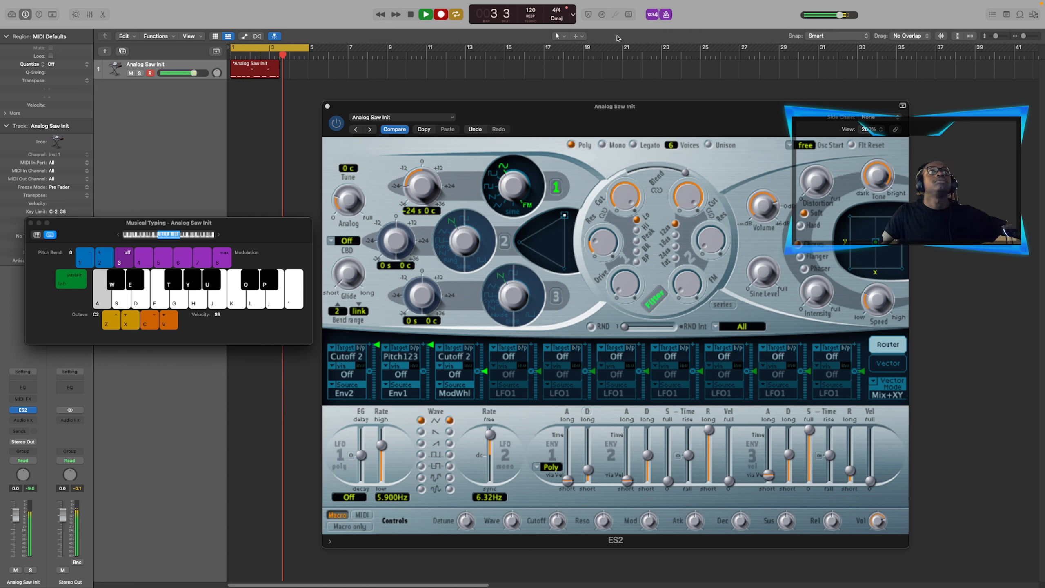
pyautogui.press('a')
pyautogui.press('a')
pyautogui.press('a')
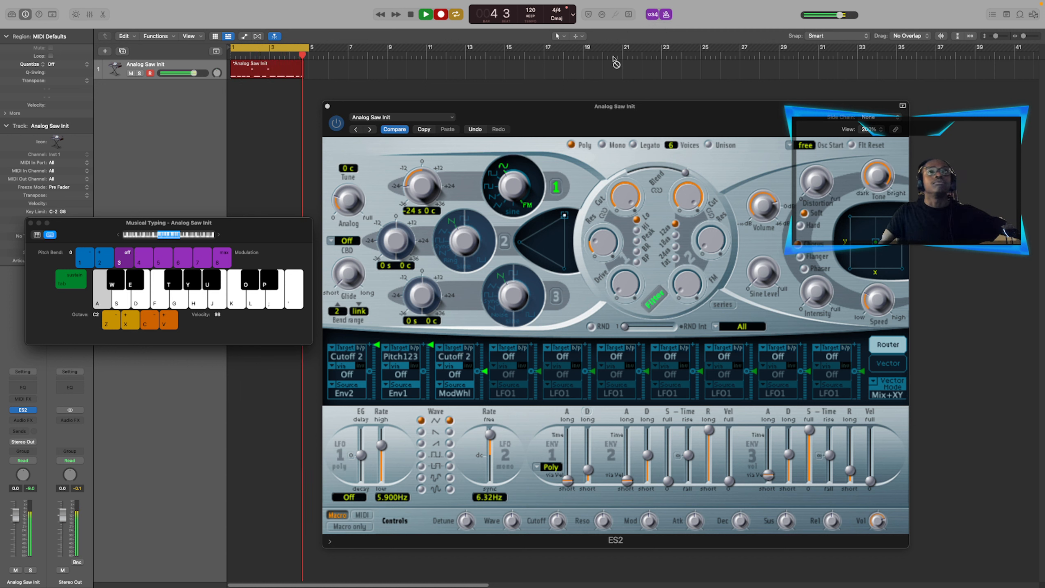
pyautogui.press('space')
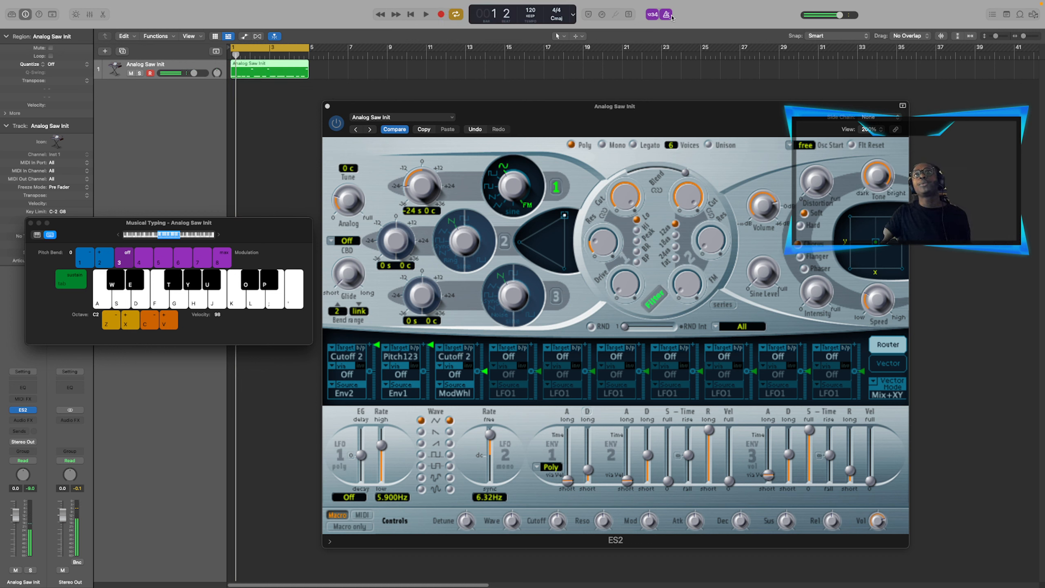
pyautogui.click(413, 14)
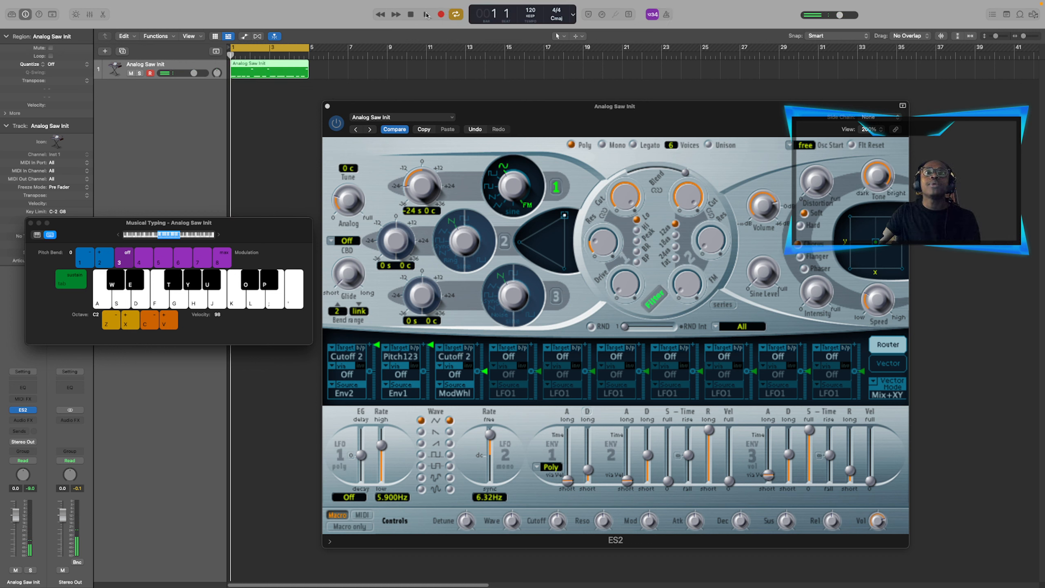
# Quantize the recorded region to 1/8 notes and raise the filter's Drive to about 0.19 while it plays.
pyautogui.click(75, 66)
pyautogui.click(76, 104)
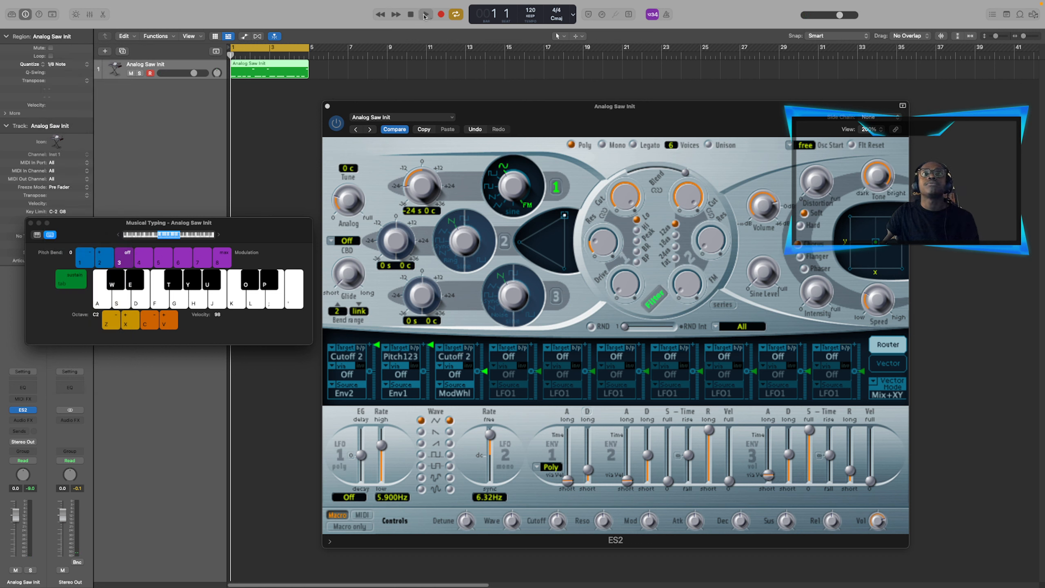
pyautogui.click(425, 15)
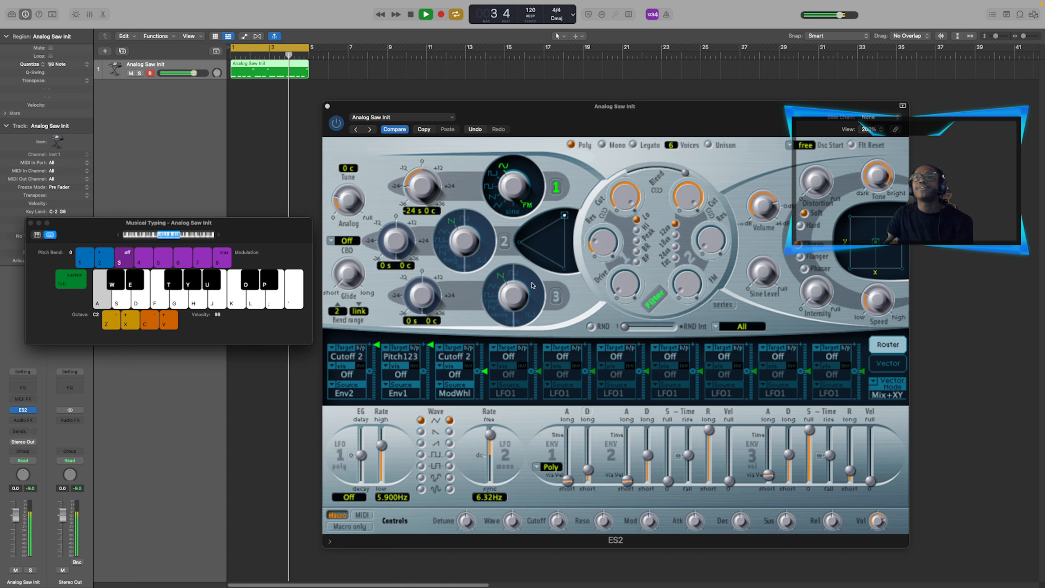
pyautogui.moveTo(632, 297); pyautogui.dragTo(632, 284)
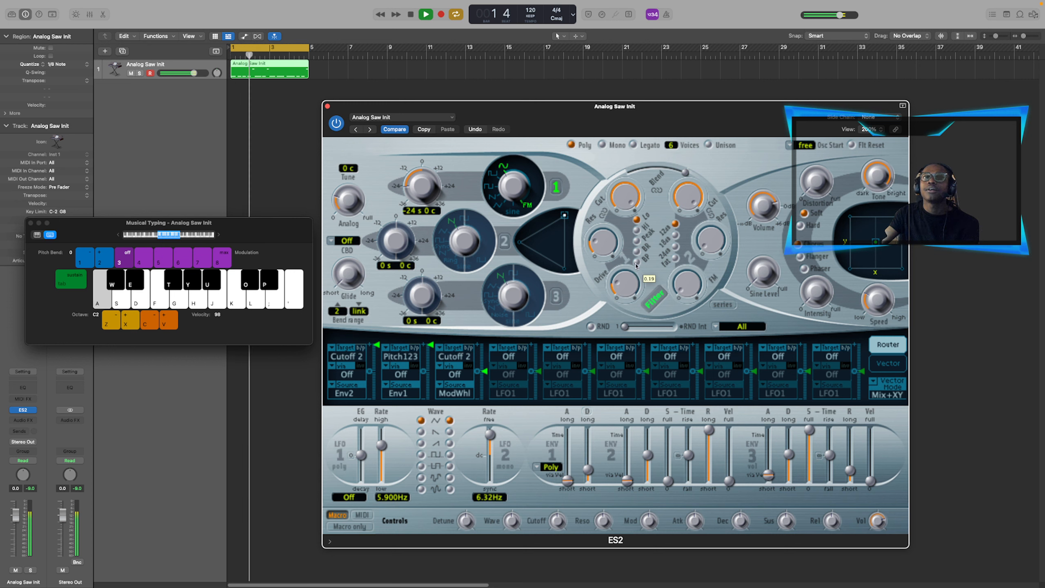
# Inspect the recorded region in the piano roll, select the notes on the high pitch row, and close the editor.
pyautogui.doubleClick(291, 75)
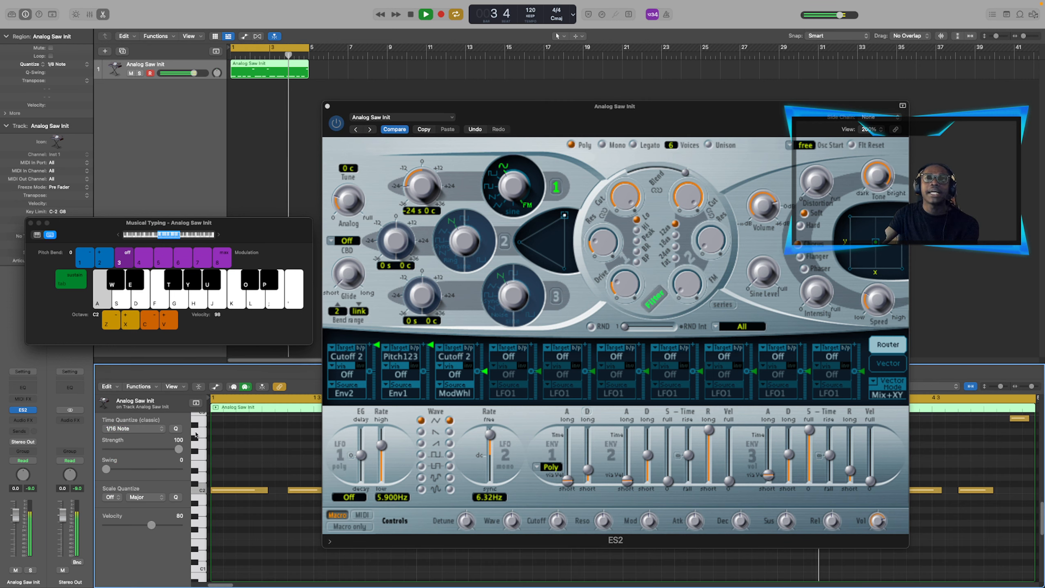
pyautogui.click(198, 421)
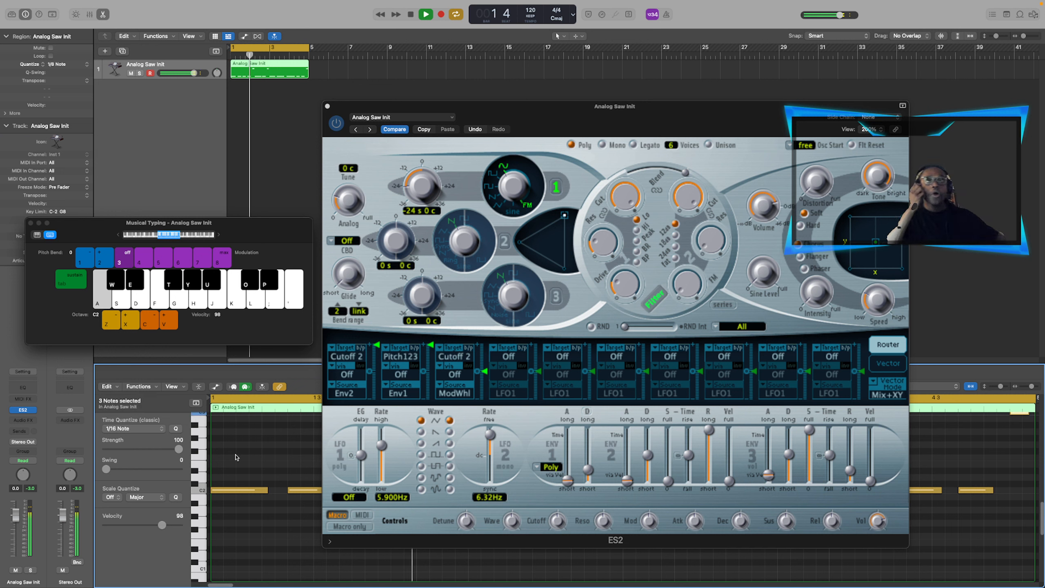
pyautogui.click(102, 14)
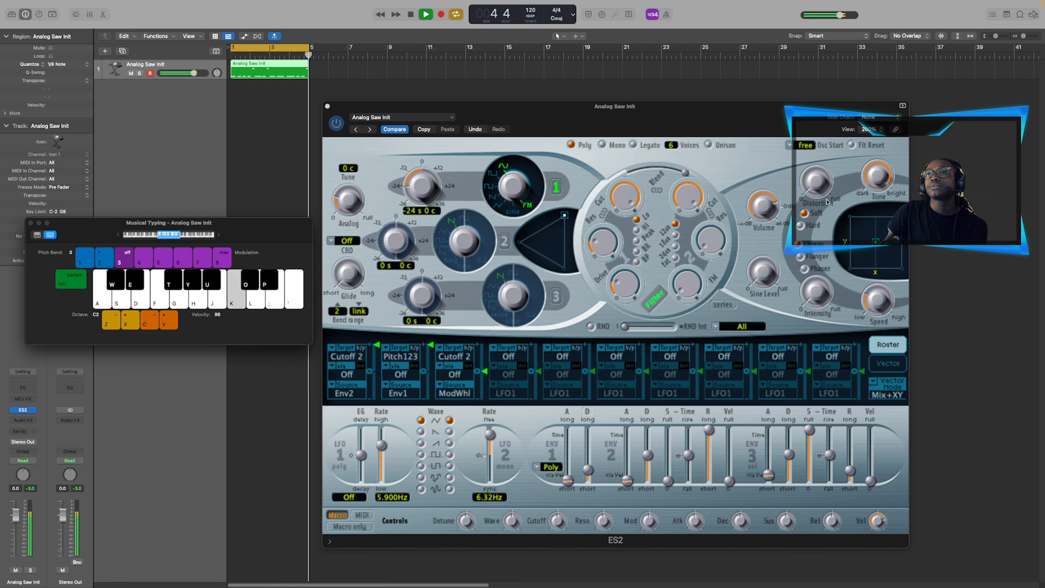
# Raise the synth's Distortion to about 3.6 dB while the pattern loops.
pyautogui.click(820, 187)
pyautogui.moveTo(820, 182)
pyautogui.mouseDown()
pyautogui.moveTo(823, 163)
pyautogui.moveTo(822, 178)
pyautogui.mouseUp()
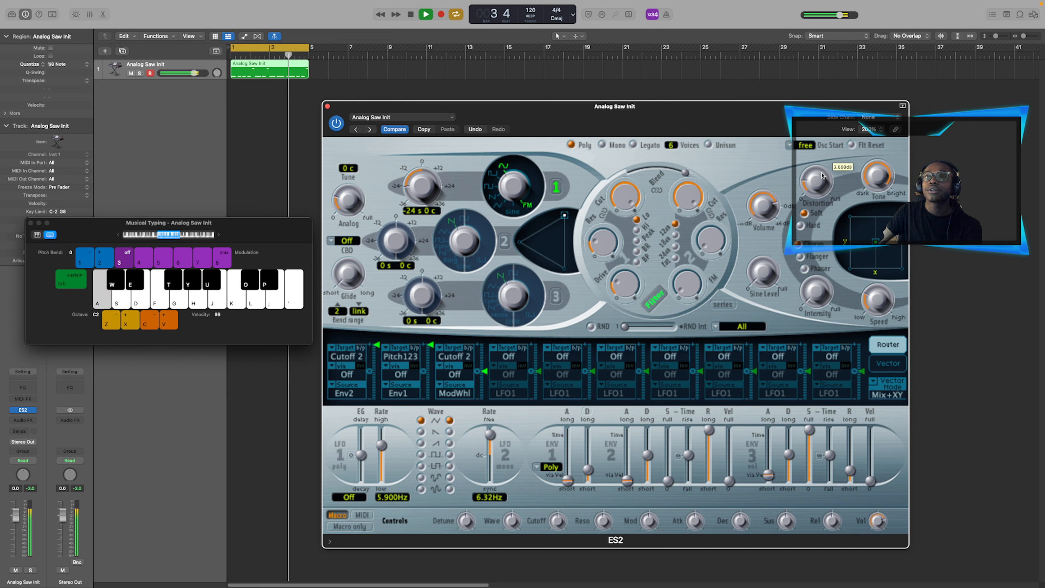
pyautogui.press('k')
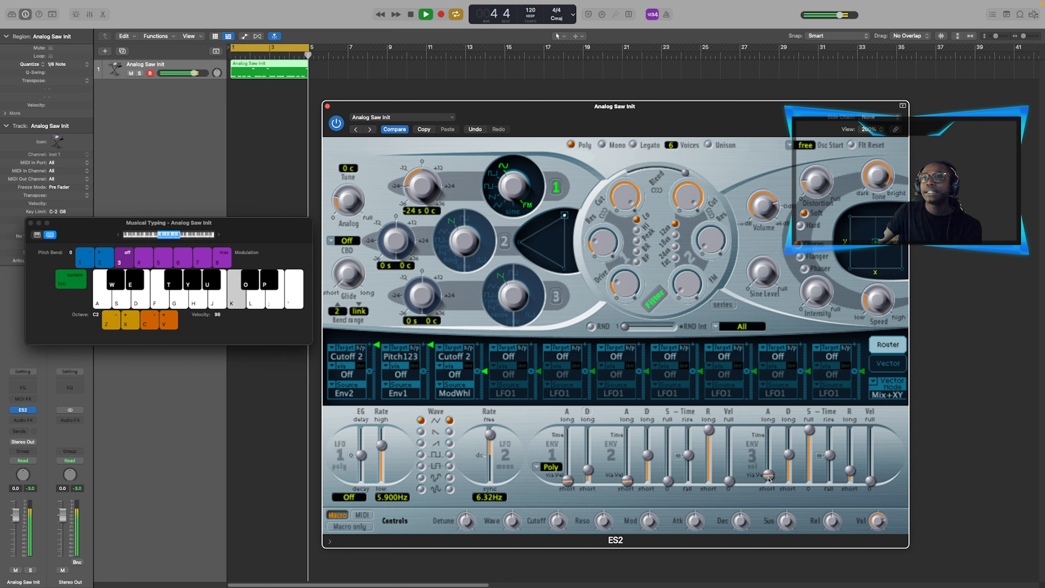
# Slightly lower envelope 3's decay, sustain and release, and set envelope 1's decay to about 41 ms.
pyautogui.press('a')
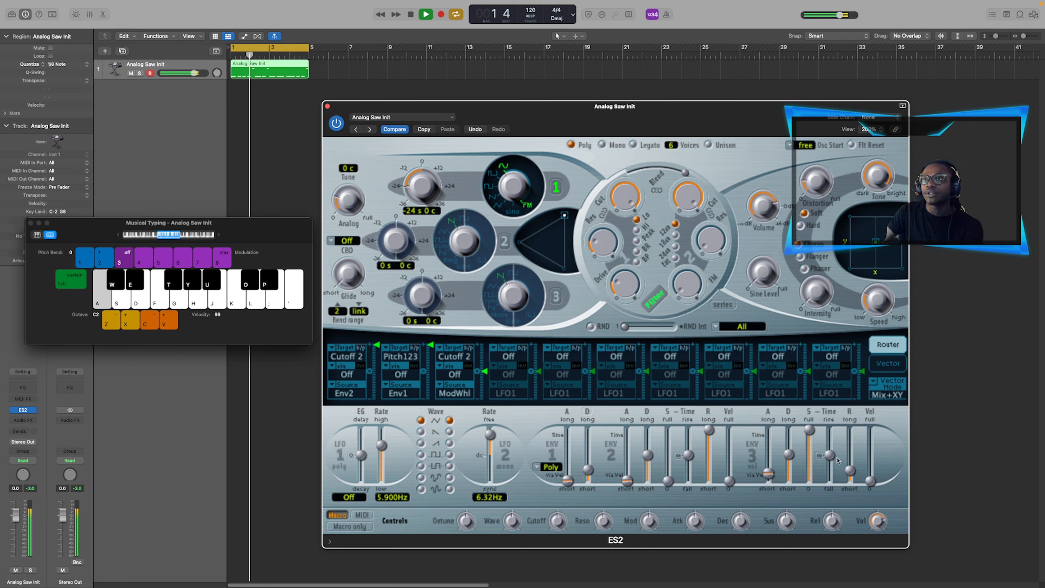
pyautogui.moveTo(857, 474)
pyautogui.mouseDown()
pyautogui.moveTo(857, 462)
pyautogui.moveTo(854, 472)
pyautogui.mouseUp()
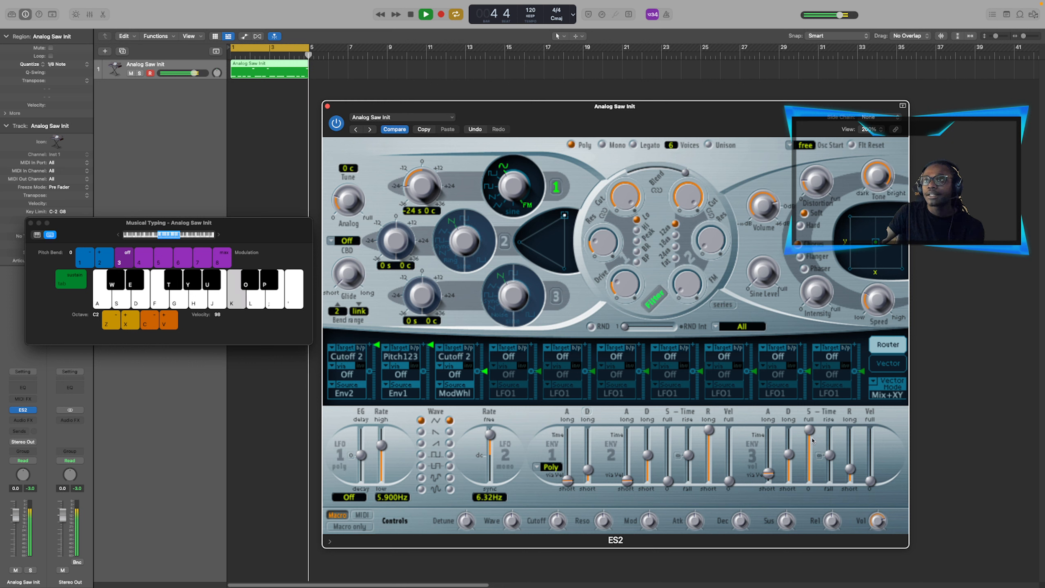
pyautogui.moveTo(809, 430); pyautogui.dragTo(772, 478)
pyautogui.press('k')
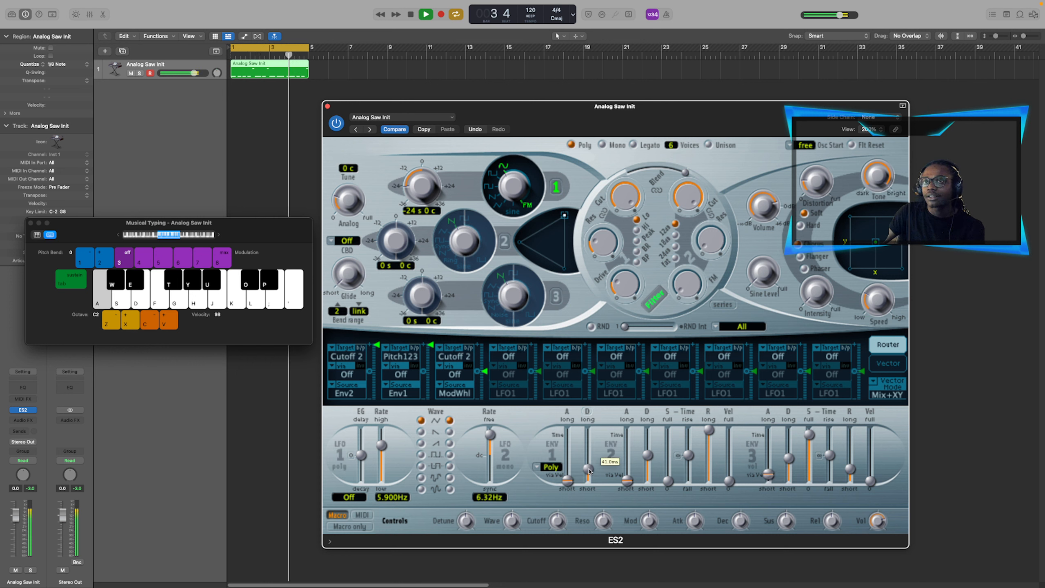
pyautogui.moveTo(590, 474); pyautogui.dragTo(589, 469)
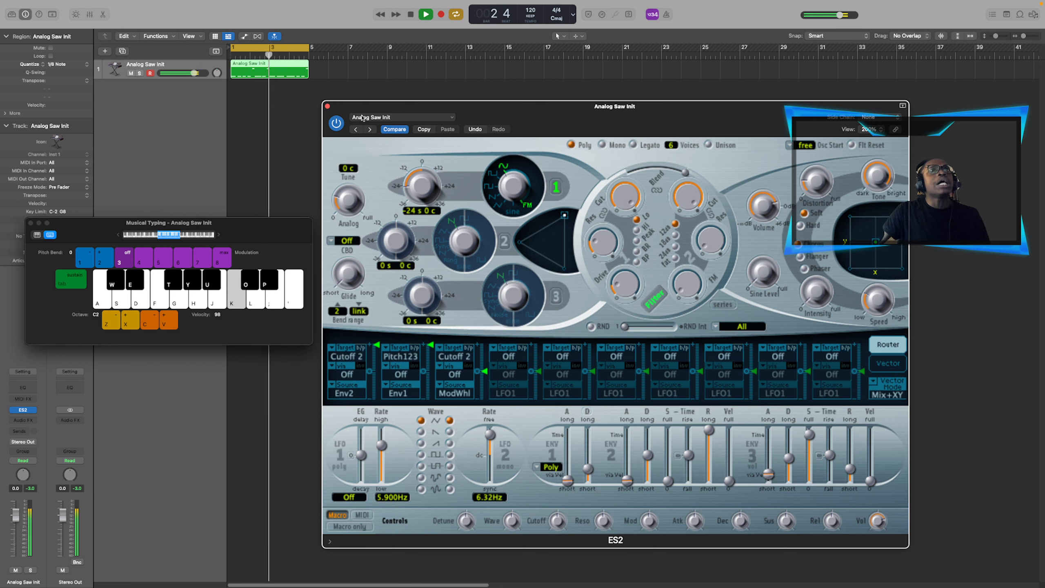
# Close the synth and Musical Typing windows and insert a stereo Ultimate MC effect on the synth track.
pyautogui.click(327, 107)
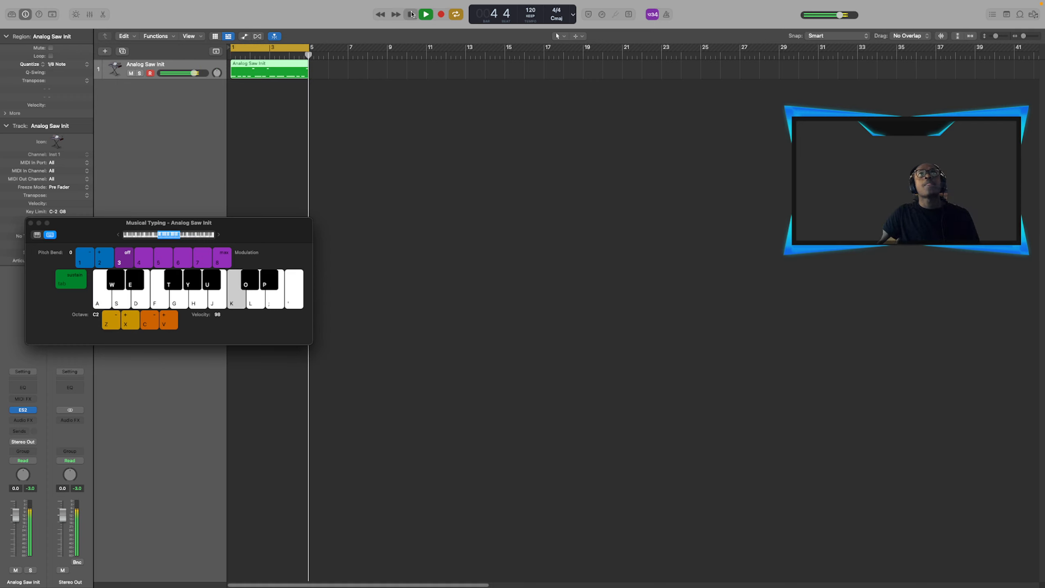
pyautogui.click(31, 224)
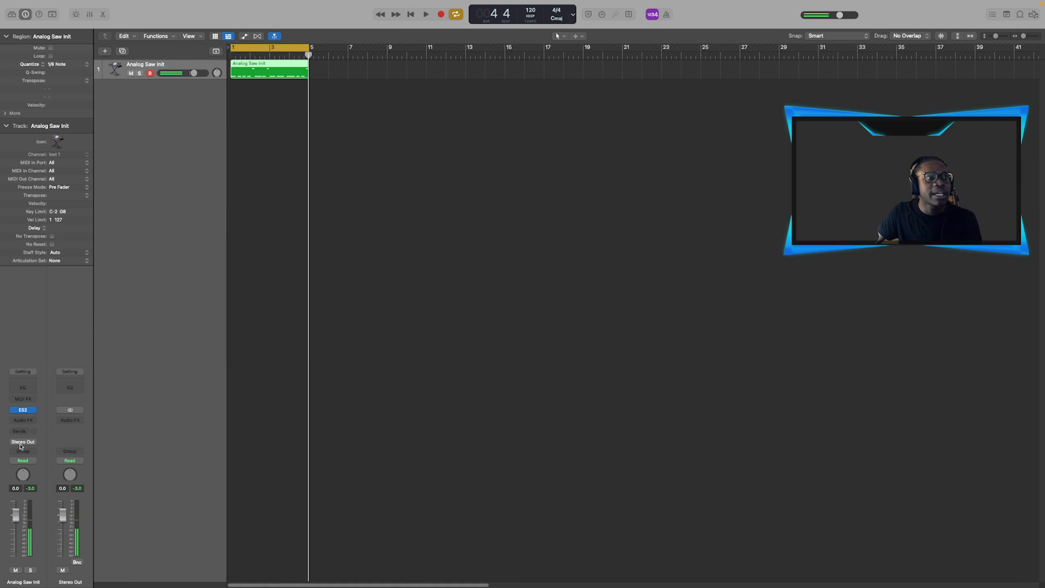
pyautogui.click(24, 421)
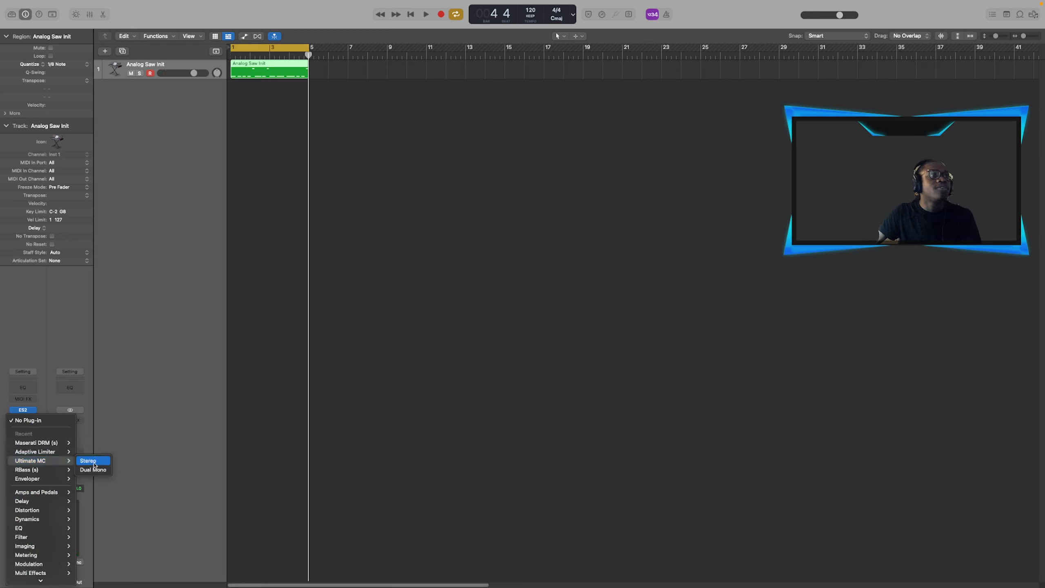
pyautogui.click(94, 462)
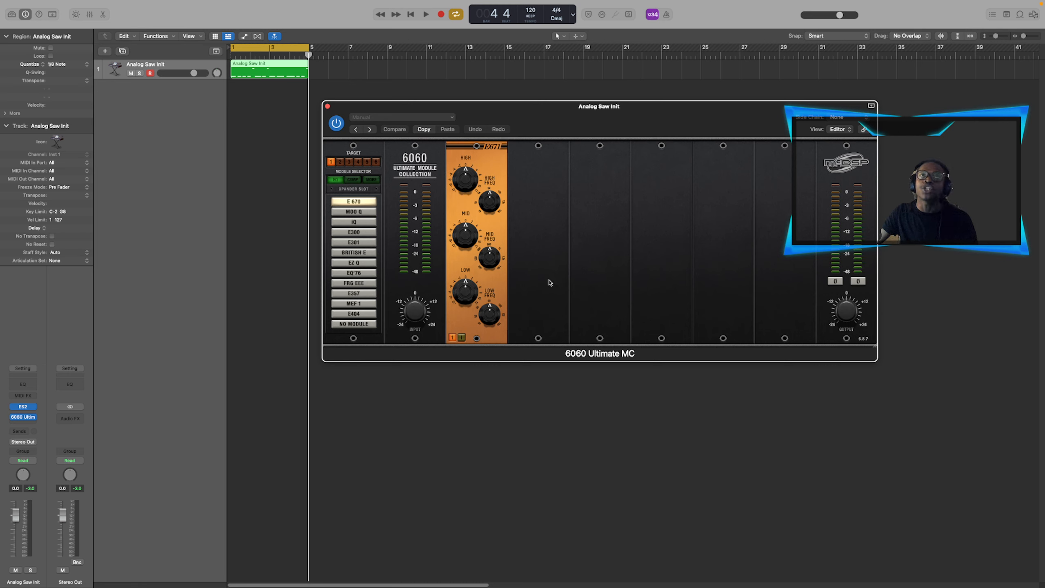
# Load the Red Tape bass preset in the 6060 Ultimate MC and play the pattern through it.
pyautogui.click(431, 118)
pyautogui.moveTo(474, 295)
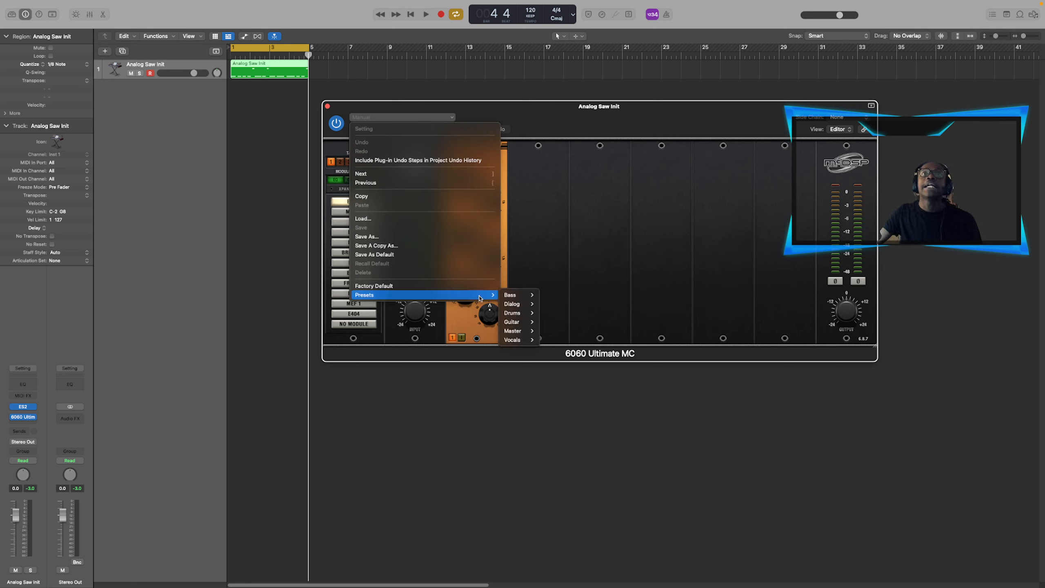
pyautogui.moveTo(532, 334)
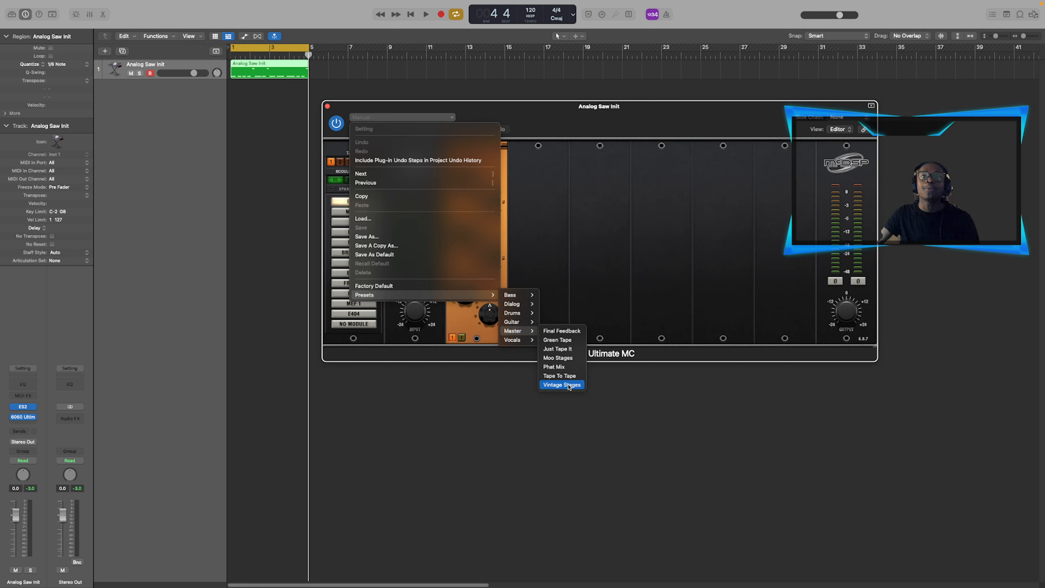
pyautogui.moveTo(529, 295)
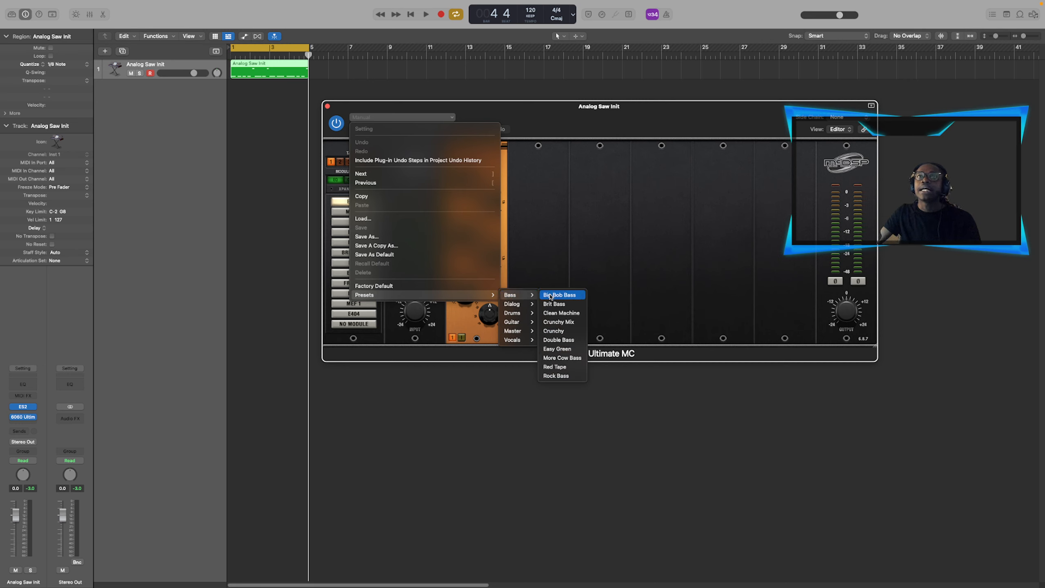
pyautogui.click(575, 367)
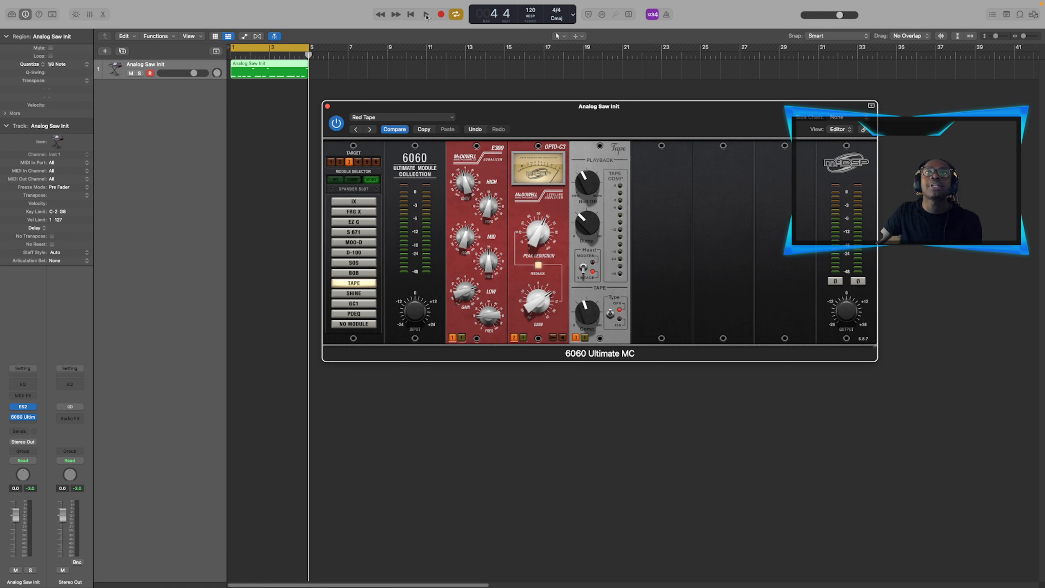
pyautogui.click(414, 116)
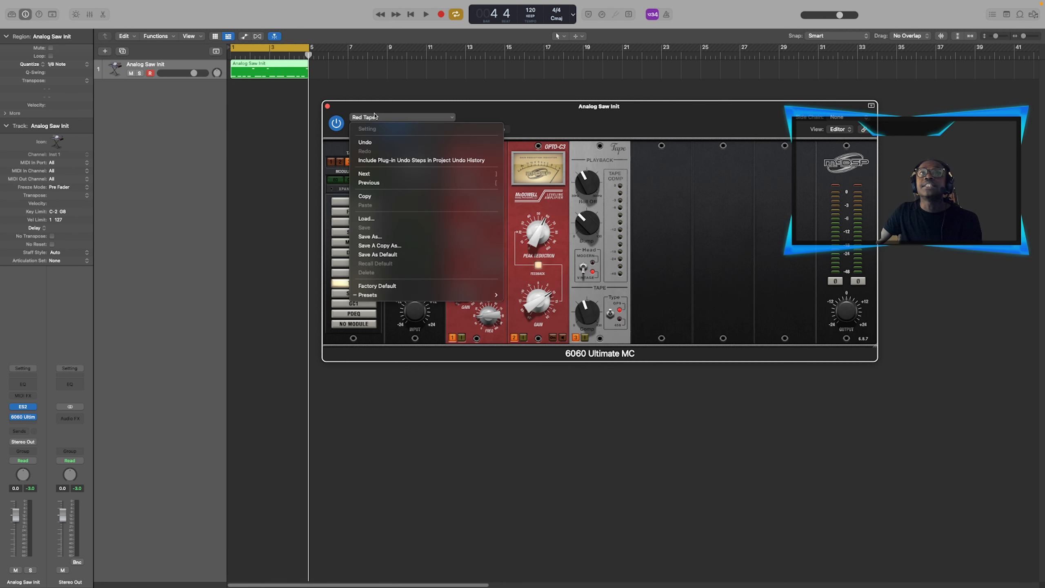
pyautogui.moveTo(528, 295)
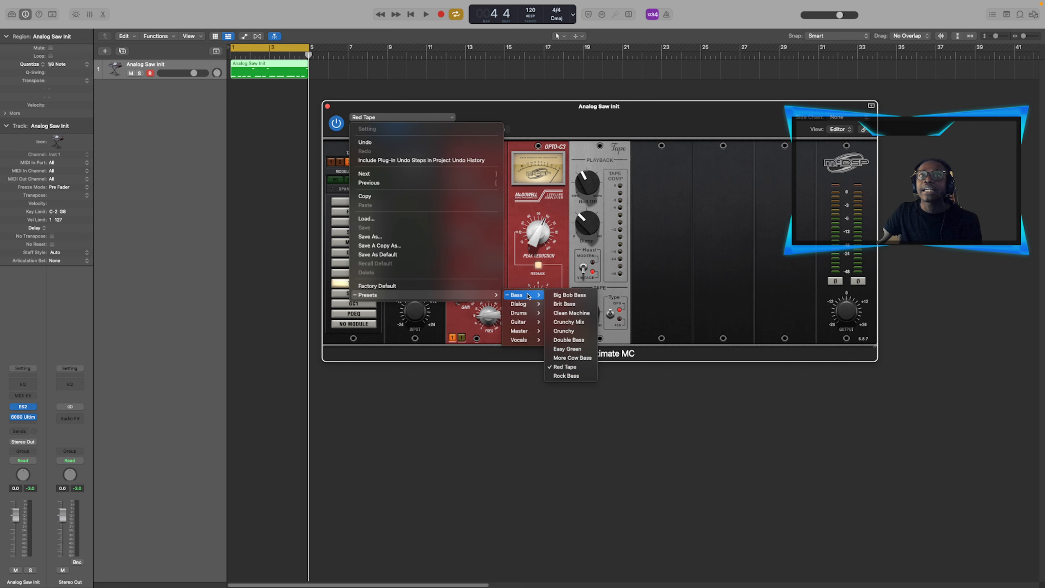
pyautogui.click(568, 368)
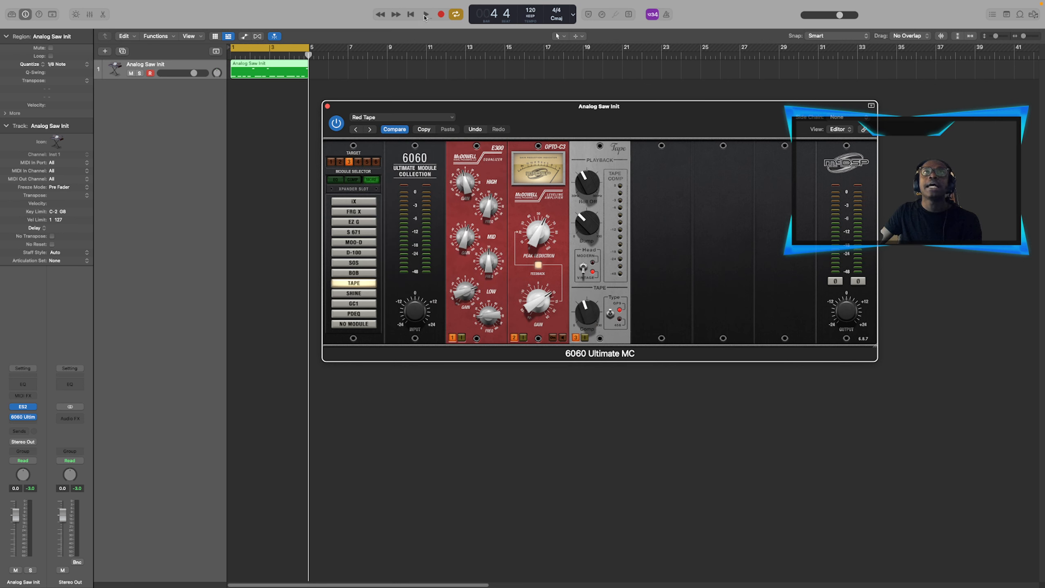
pyautogui.click(426, 14)
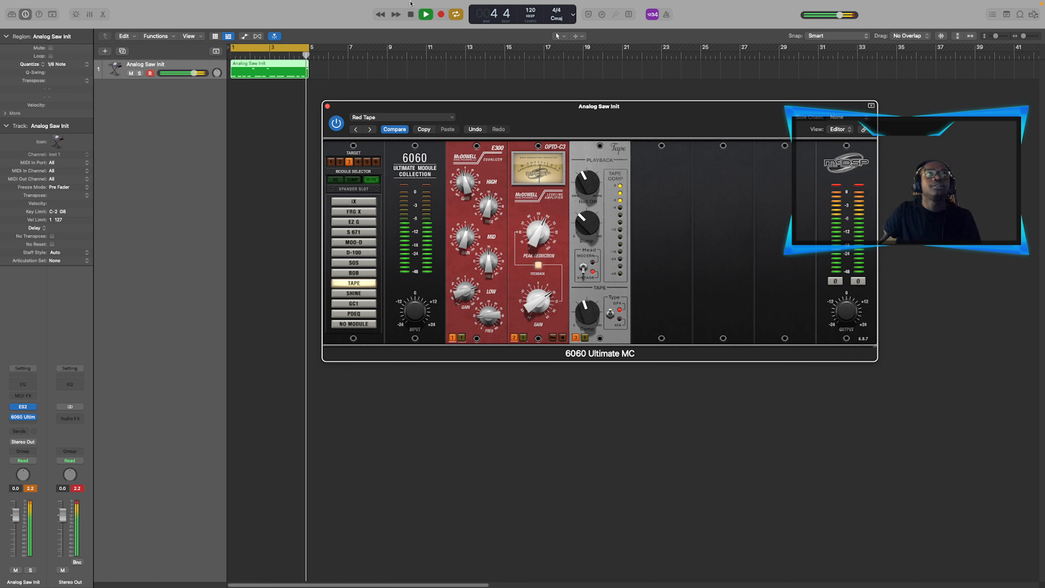
pyautogui.click(410, 14)
# Insert a stereo Adaptive Limiter on the Stereo Out channel.
pyautogui.click(71, 420)
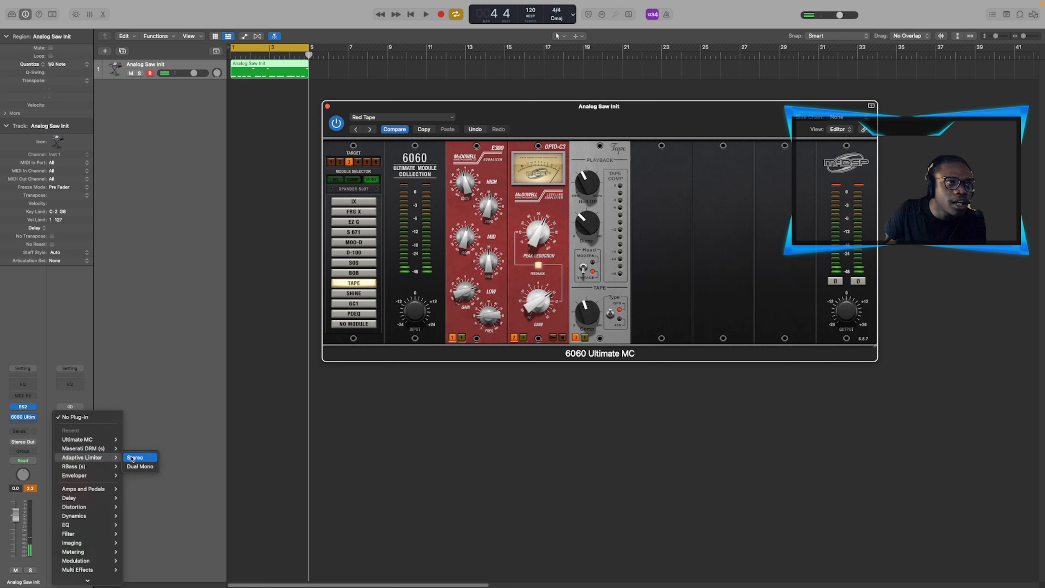
pyautogui.click(137, 459)
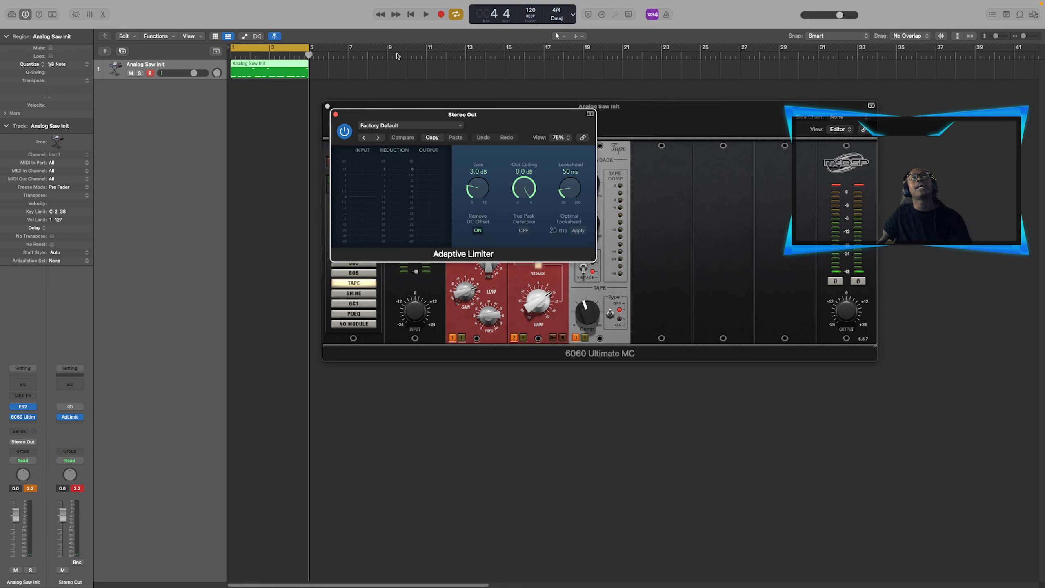
# Play the pattern from the start, lower the synth track's volume to about -5.3 dB and reset its peak level.
pyautogui.click(412, 15)
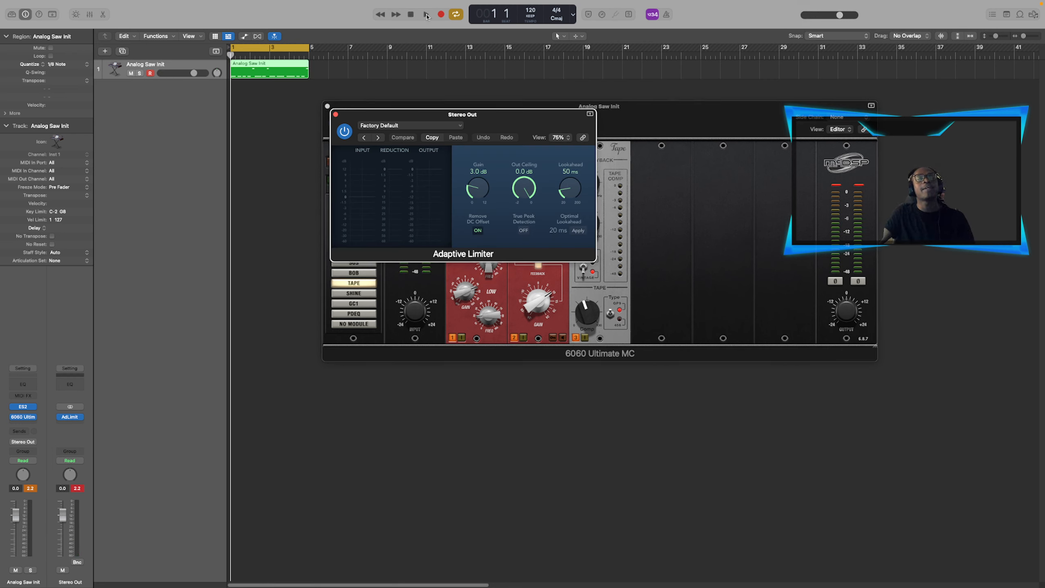
pyautogui.click(426, 15)
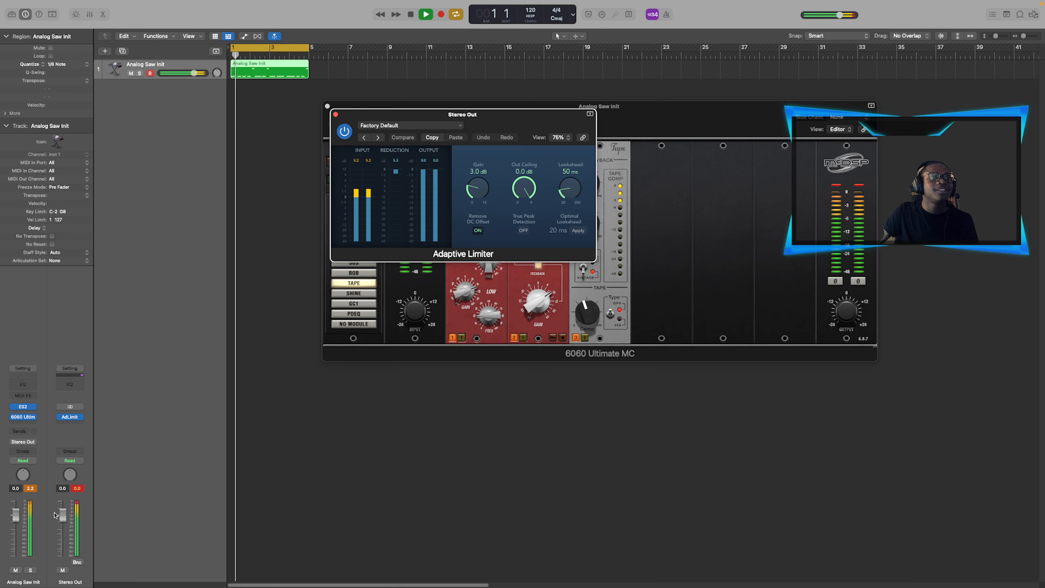
pyautogui.moveTo(15, 515); pyautogui.dragTo(16, 528)
pyautogui.click(31, 489)
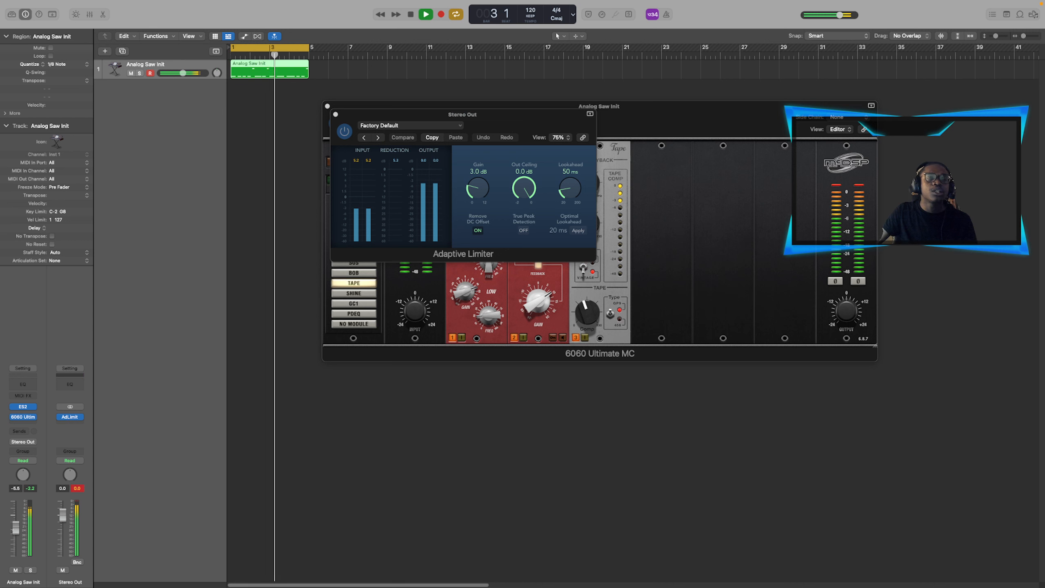
# Reopen the ES2 synth, slightly raise envelope 3's attack, lower its sustain time, and stop playback.
pyautogui.click(23, 407)
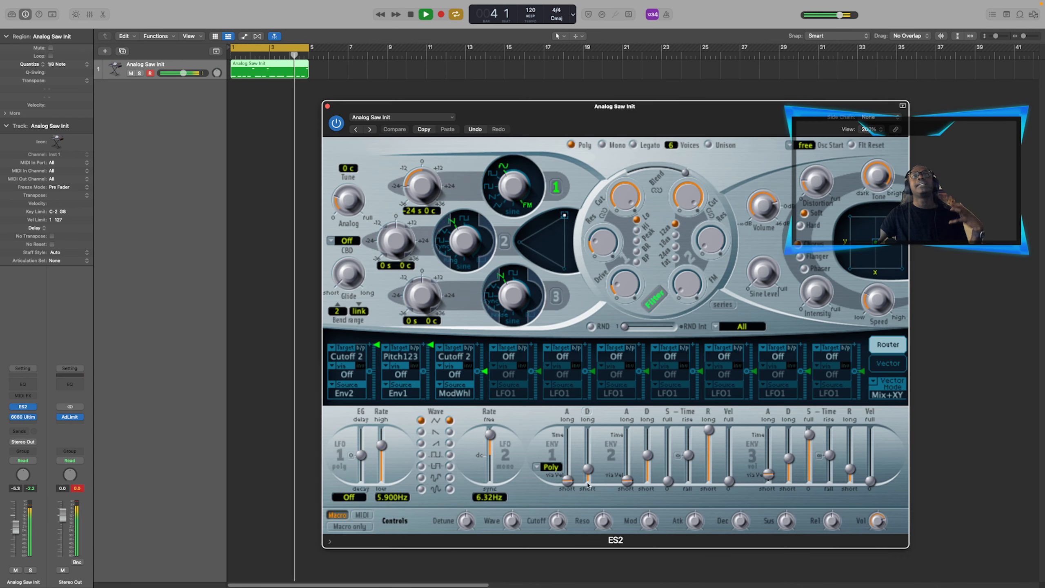
pyautogui.moveTo(769, 477); pyautogui.dragTo(769, 476)
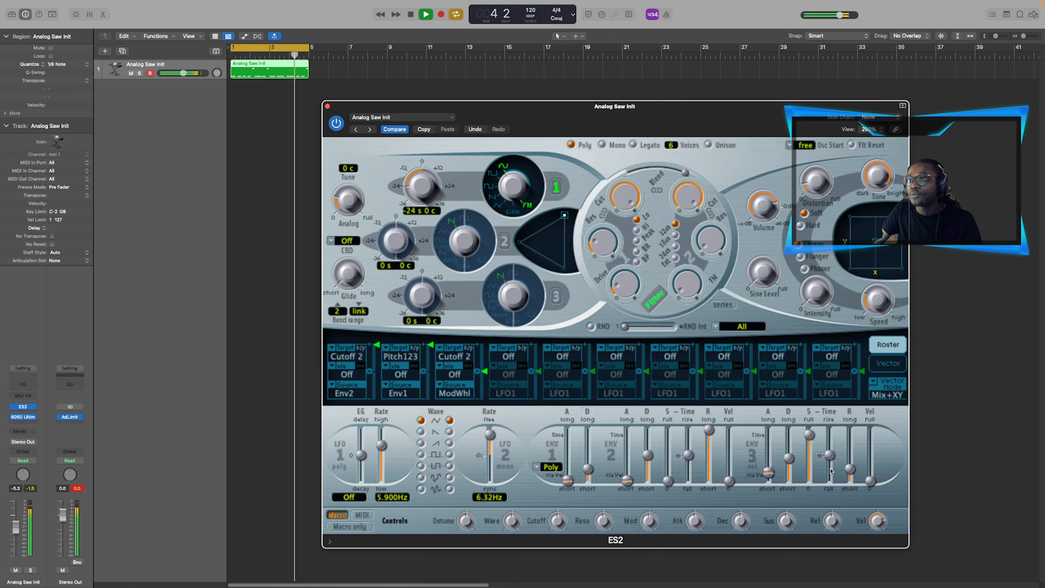
pyautogui.moveTo(830, 455); pyautogui.dragTo(828, 466)
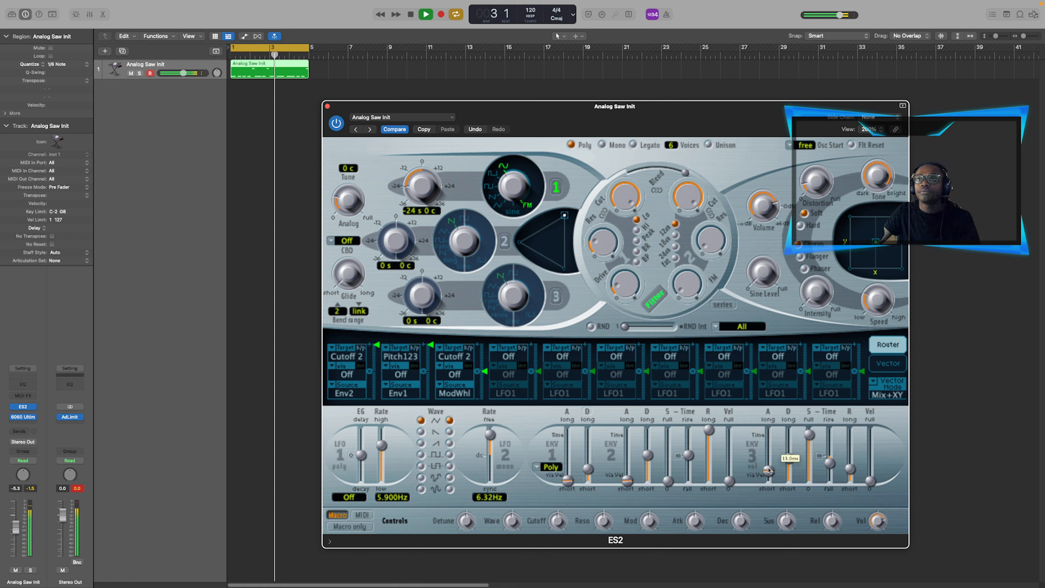
pyautogui.press('space')
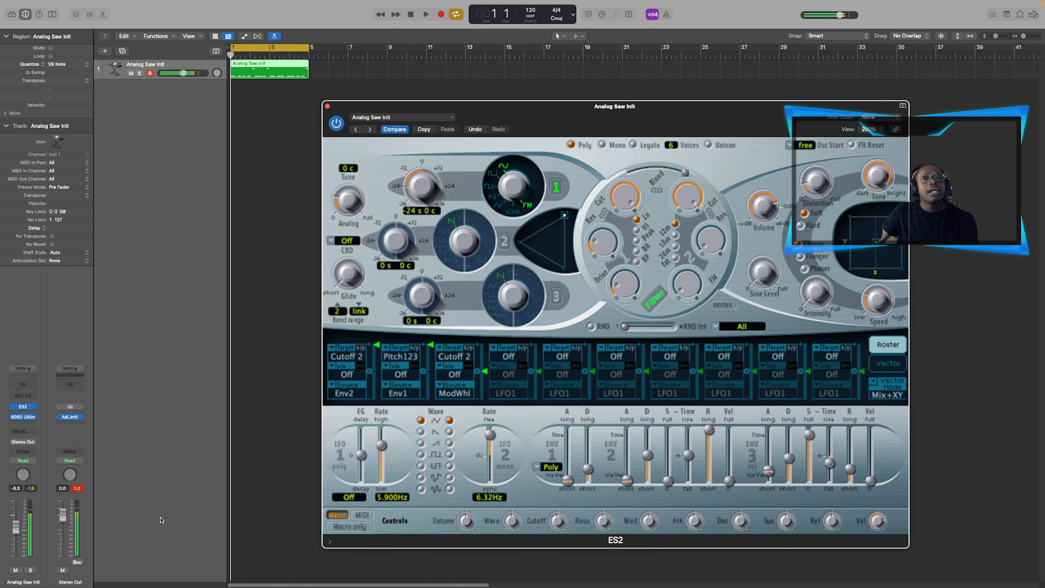
# Insert a stereo Maserati DRM effect after the 6060 Ultimate MC on the synth track and move its window off the ES2's upper controls.
pyautogui.click(33, 417)
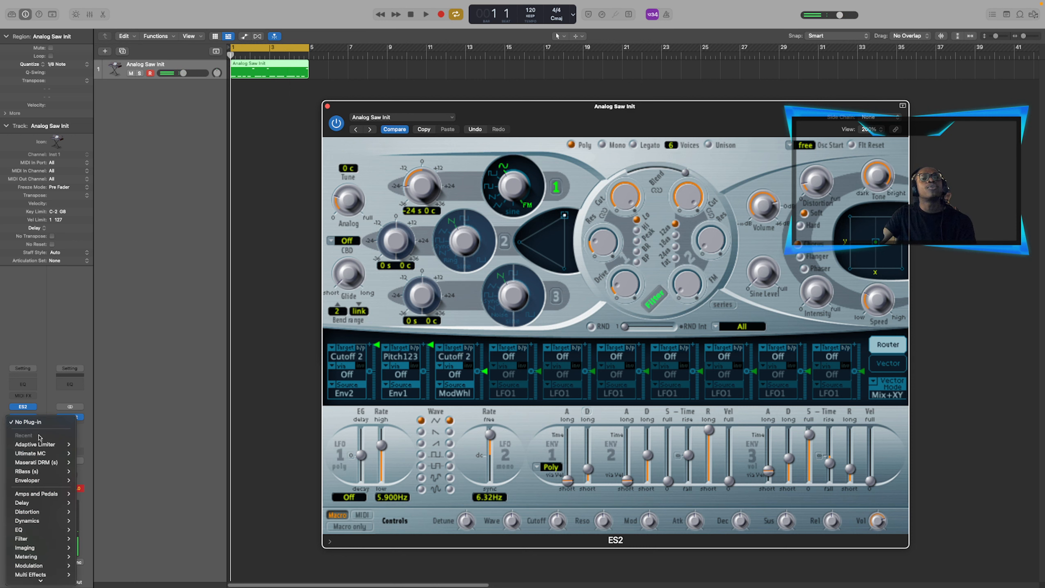
pyautogui.moveTo(52, 467)
pyautogui.click(93, 462)
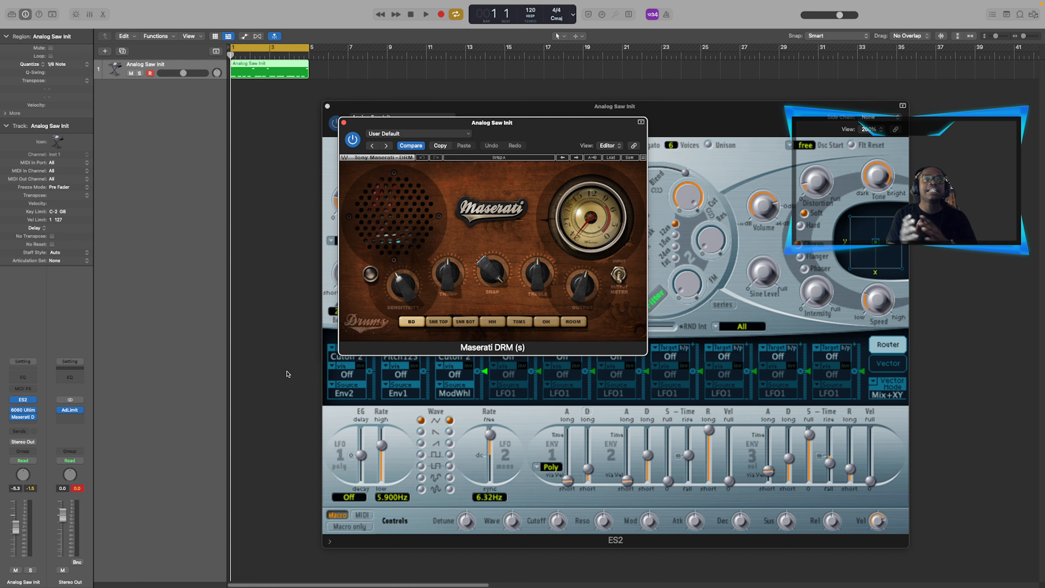
pyautogui.moveTo(542, 133); pyautogui.dragTo(364, 222)
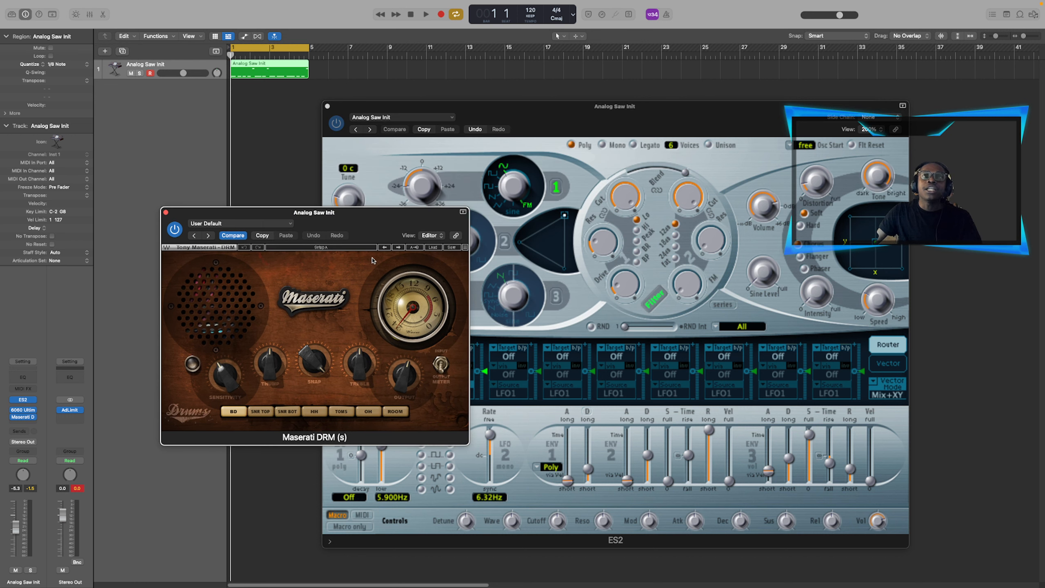
# Load the MISC factory preset "RWL 808 sustainer (sounds great on my 808)" in Maserati DRM.
pyautogui.click(436, 247)
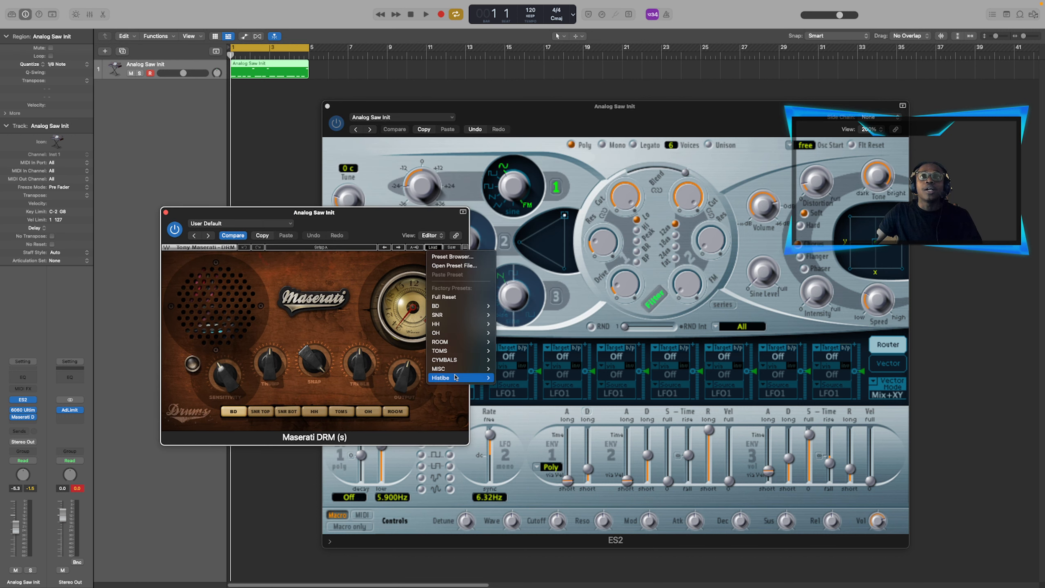
pyautogui.moveTo(459, 372)
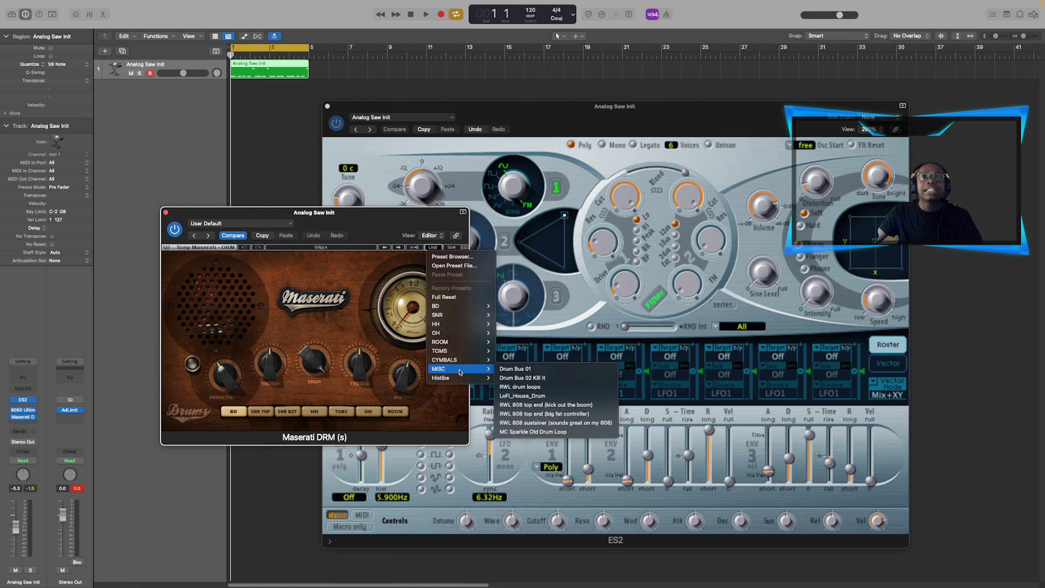
pyautogui.click(521, 424)
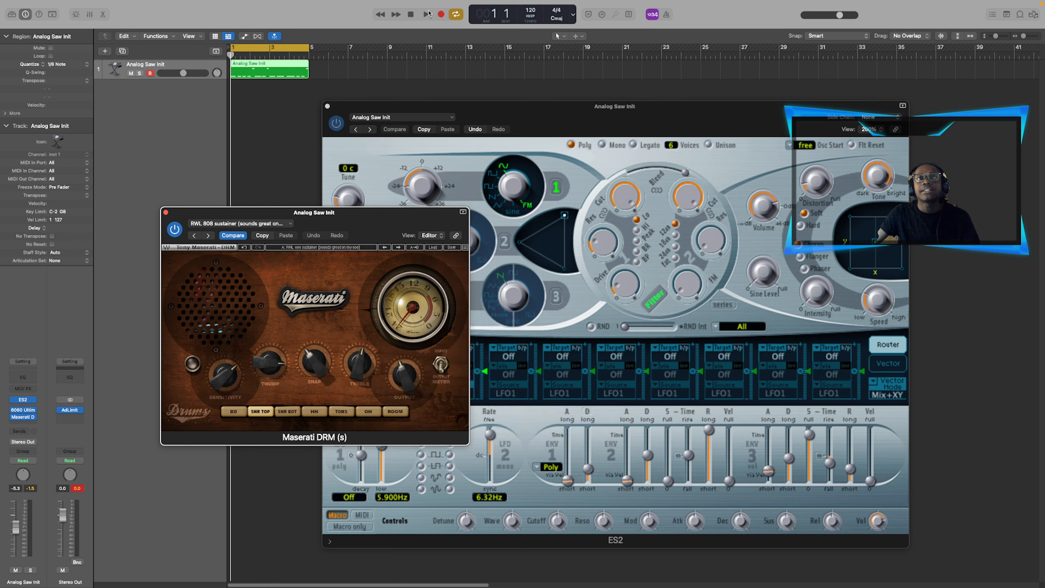
# Play the pattern, lower the synth track's volume to -11.0 dB and reset its peak level.
pyautogui.click(426, 14)
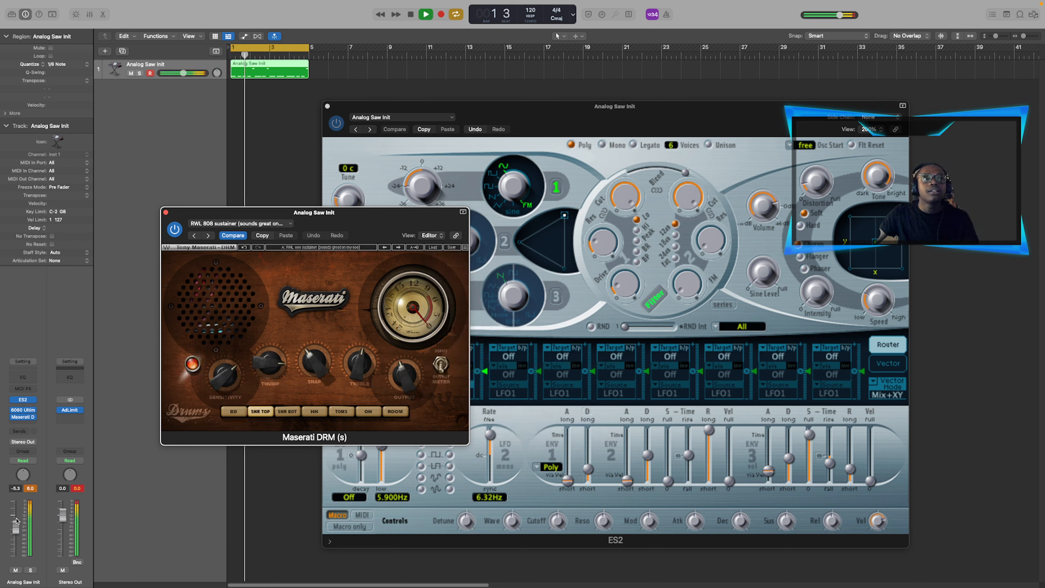
pyautogui.moveTo(14, 537); pyautogui.dragTo(16, 530)
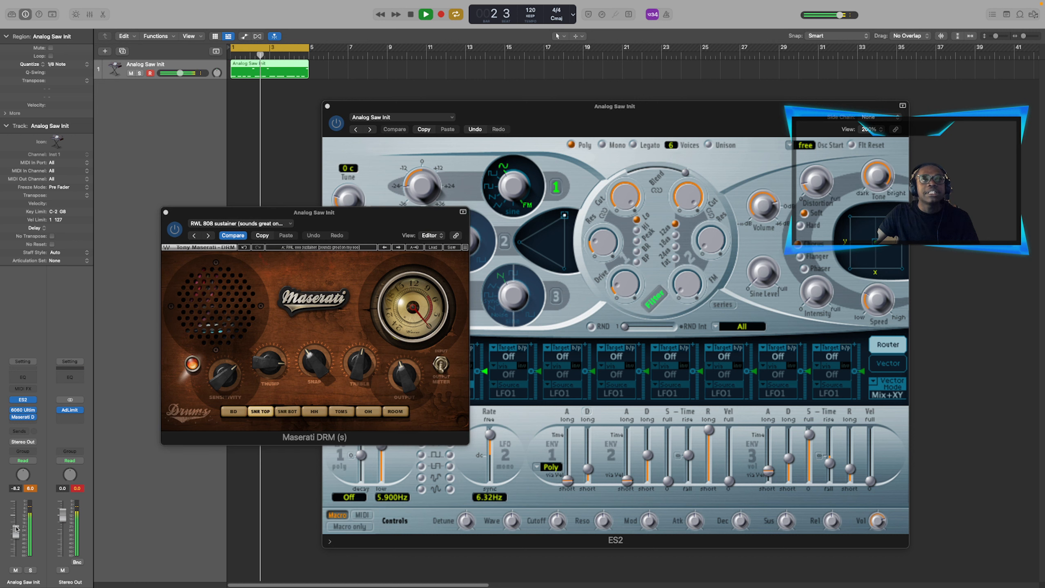
pyautogui.click(30, 489)
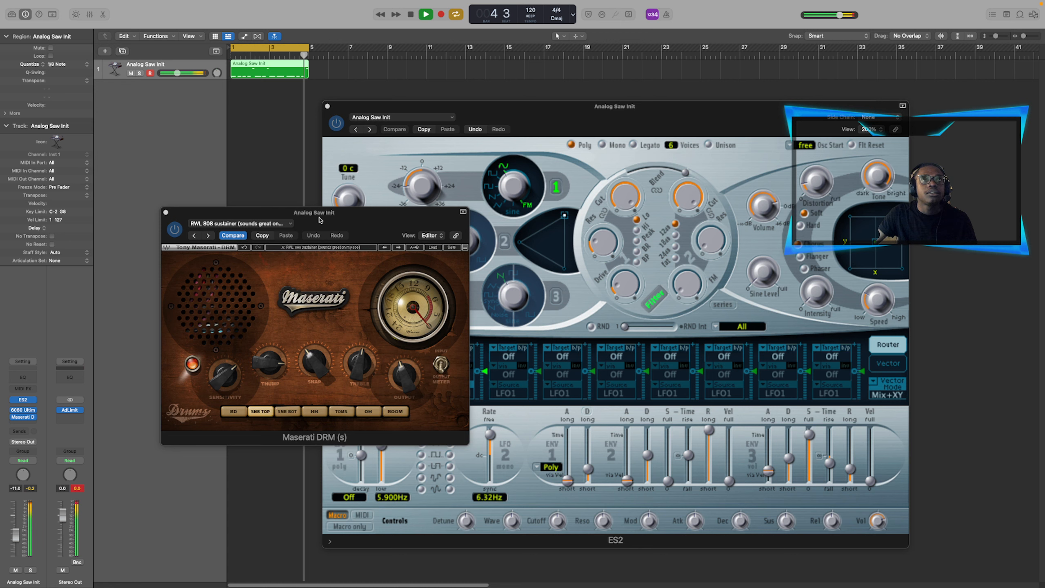
# Move the Maserati DRM and ES2 windows apart and slightly raise the ES2 filter's drive.
pyautogui.moveTo(320, 220); pyautogui.dragTo(257, 185)
pyautogui.moveTo(518, 107); pyautogui.dragTo(592, 86)
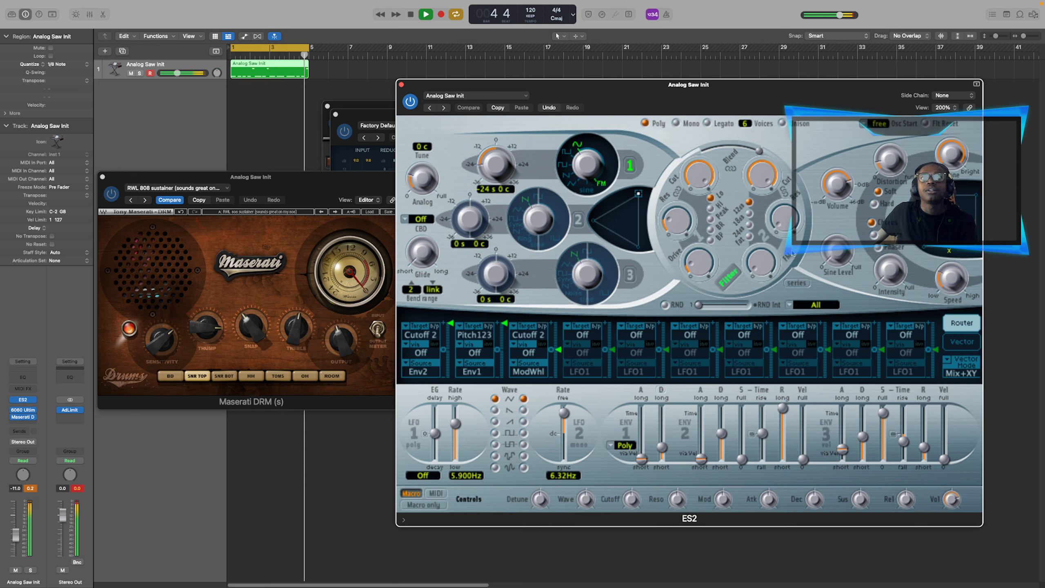
pyautogui.moveTo(689, 257); pyautogui.dragTo(693, 250)
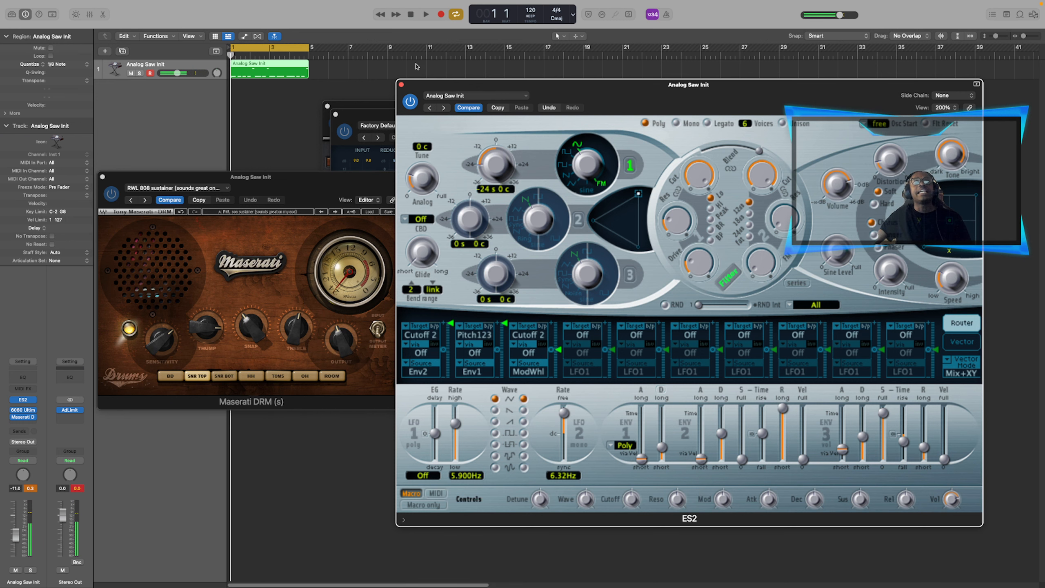
# Close the ES2, Maserati DRM, Adaptive Limiter and 6060 Ultimate MC windows.
pyautogui.click(400, 85)
pyautogui.click(103, 177)
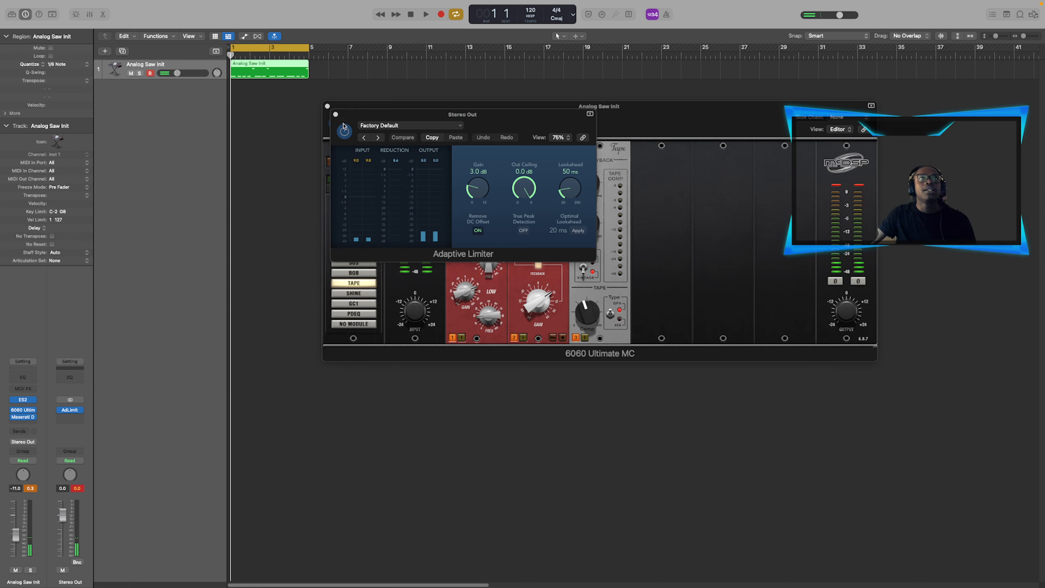
pyautogui.click(335, 114)
pyautogui.click(327, 106)
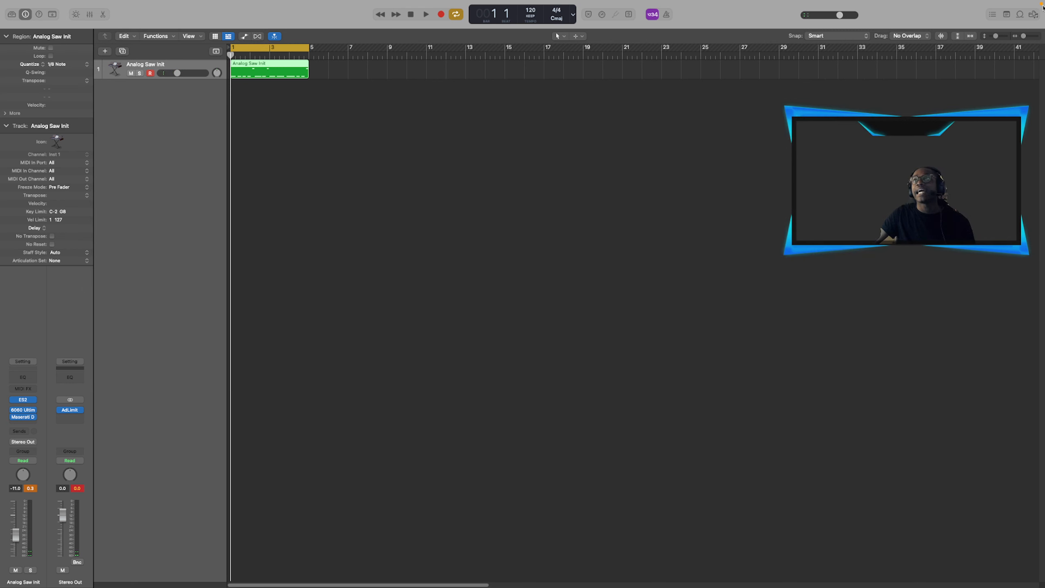
# Search the Apple Loops library for "clap" and filter the loops by the Hip Hop/R&B genre.
pyautogui.click(1020, 15)
pyautogui.click(1014, 73)
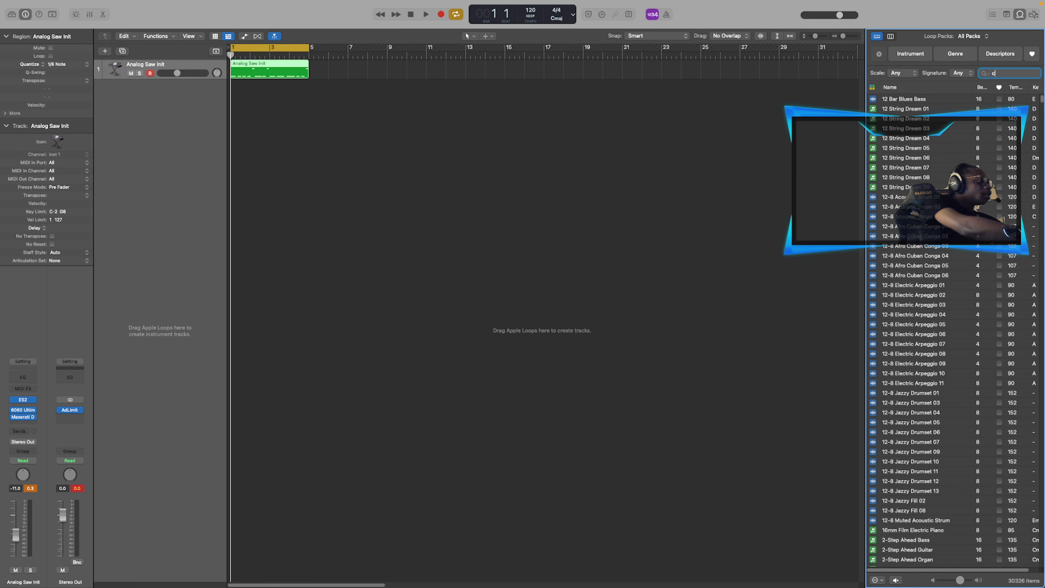
pyautogui.press('Return')
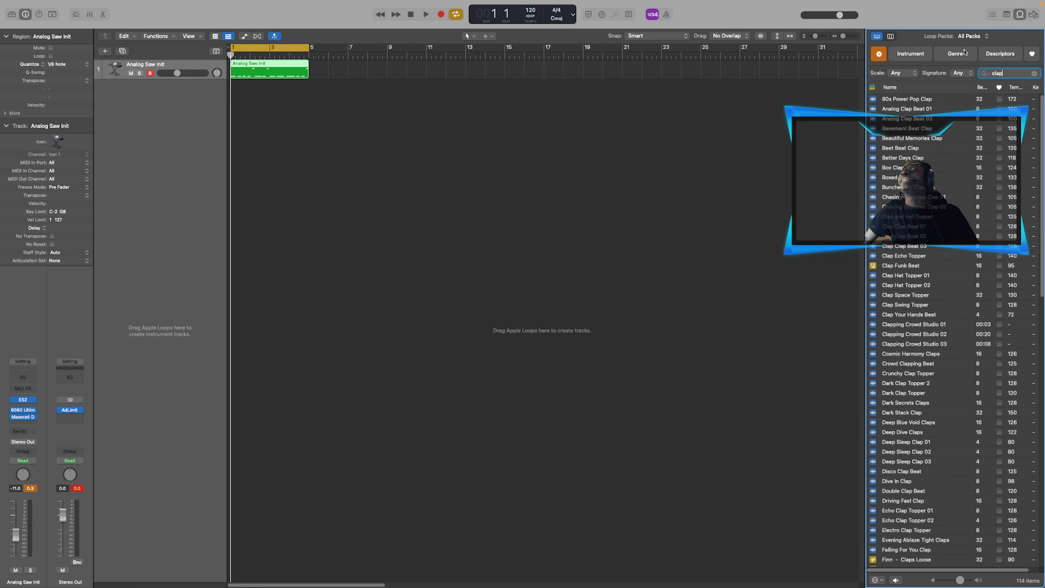
pyautogui.click(964, 52)
pyautogui.click(981, 109)
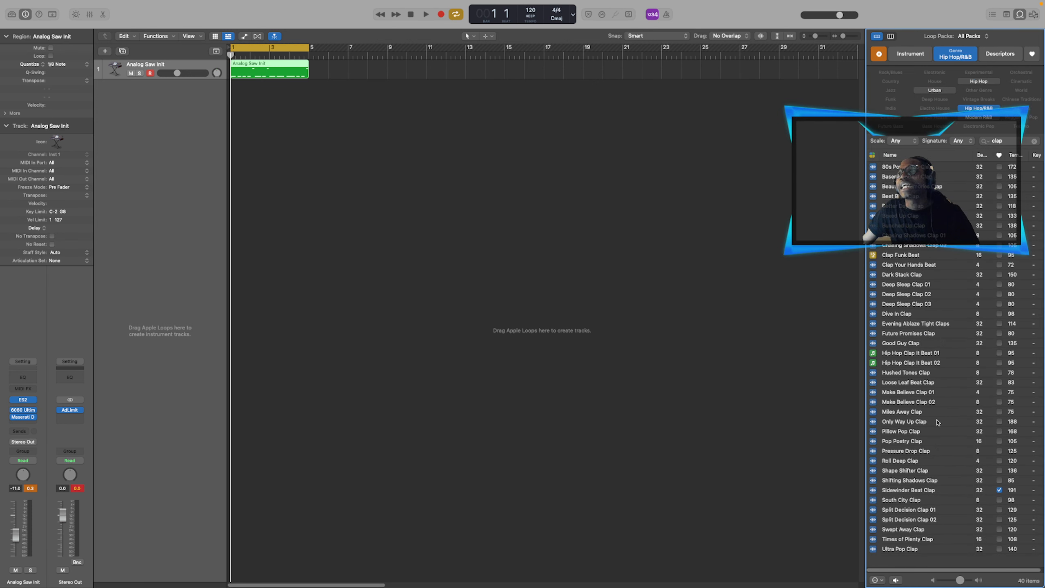
# Add the Sidewinder Beat Clap loop on a new track at bar 1 and lower its volume to about -6.8 dB.
pyautogui.moveTo(884, 491); pyautogui.dragTo(230, 156)
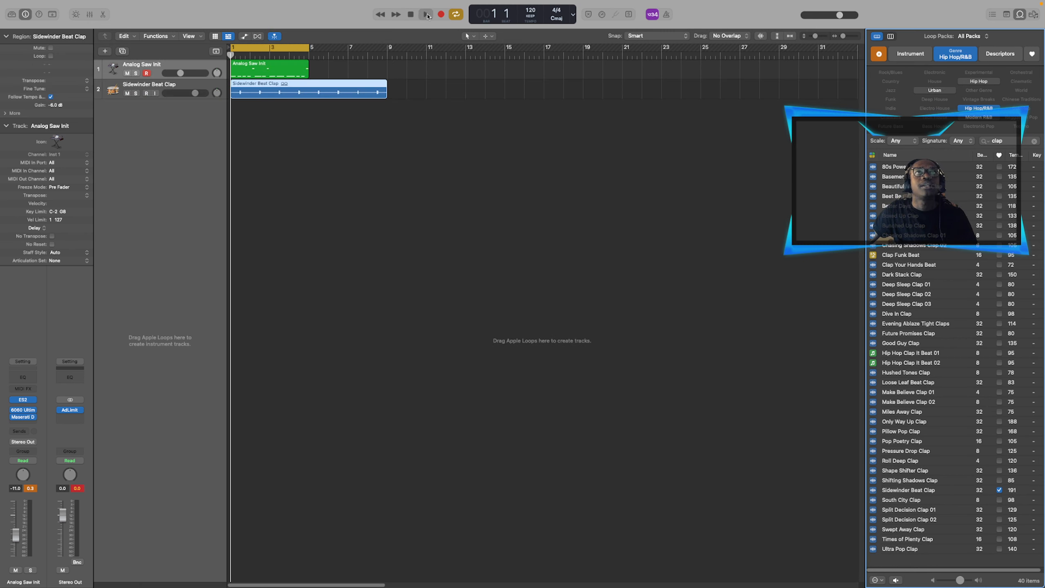
pyautogui.moveTo(195, 94); pyautogui.dragTo(185, 93)
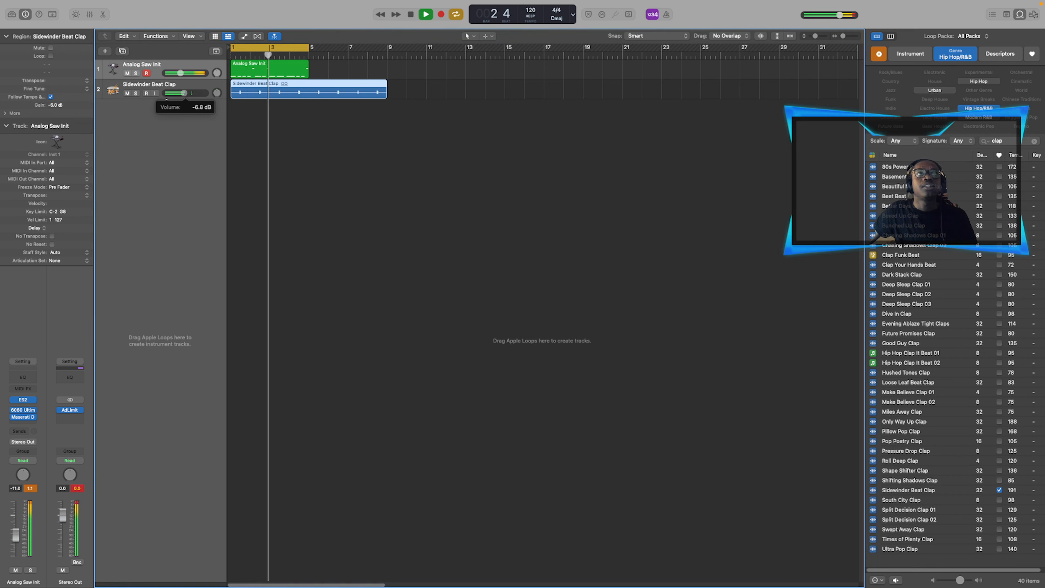
# Replace the loop search term with "hi-hat", keeping the Hip Hop/R&B genre filter.
pyautogui.click(1033, 140)
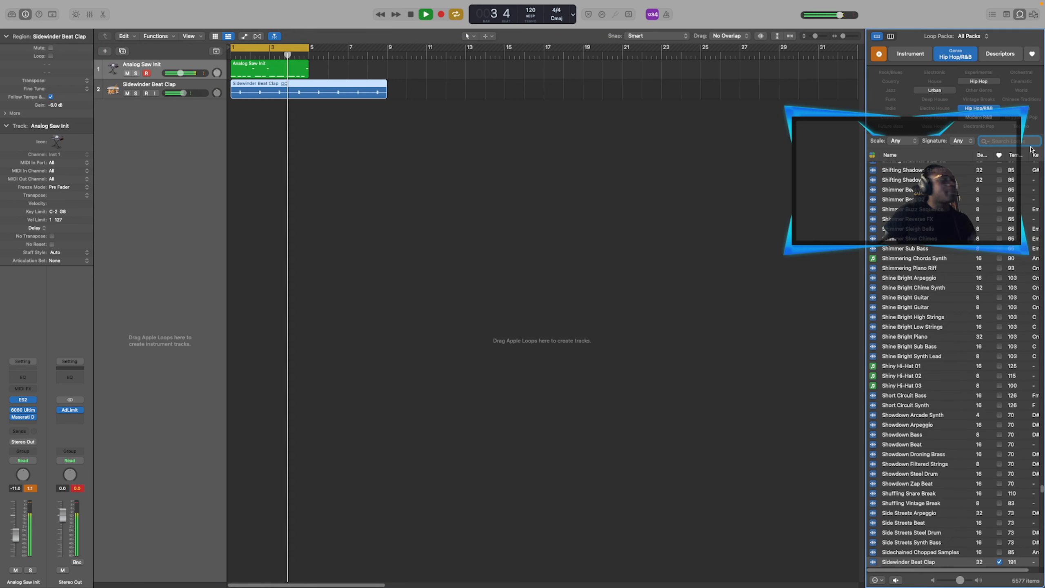
pyautogui.write('hik-hat')
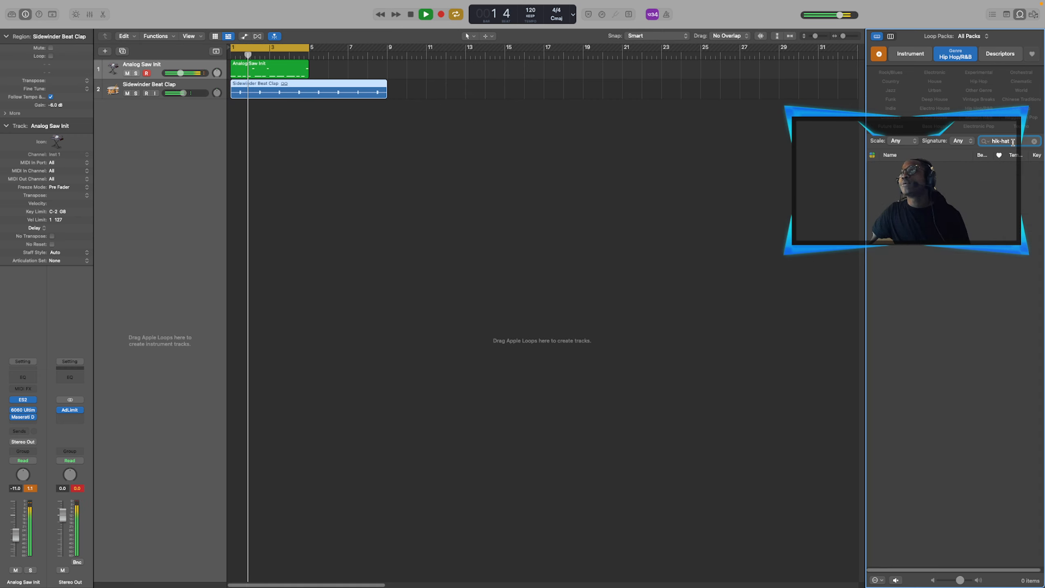
pyautogui.click(999, 142)
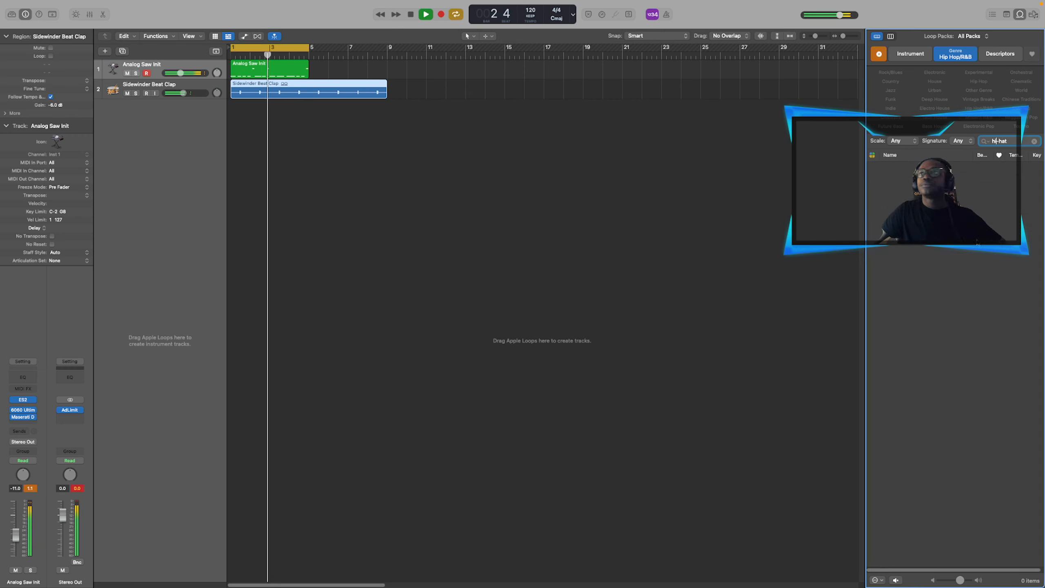
pyautogui.press('BackSpace')
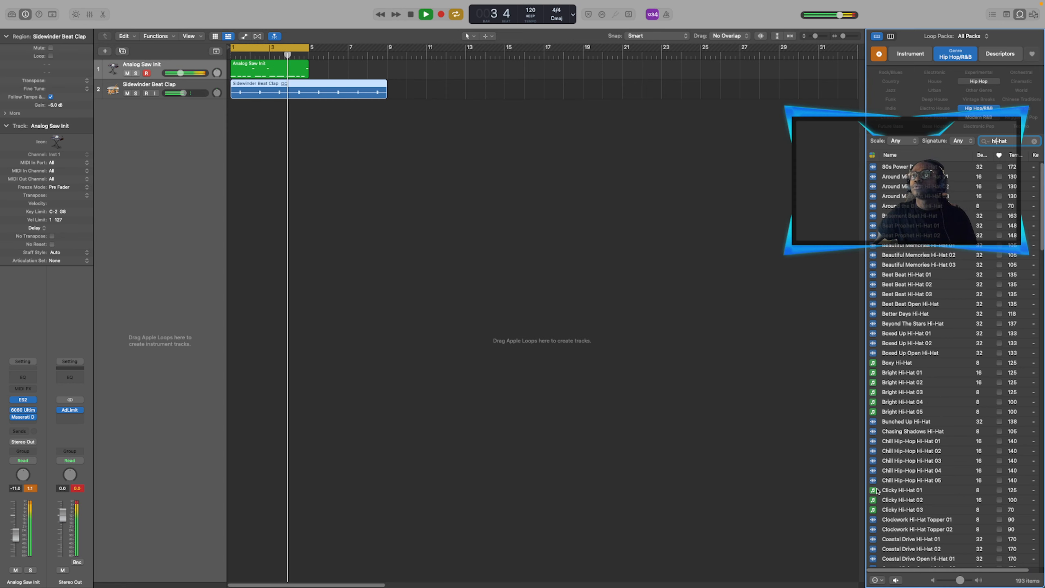
# Add the Clicky Hi-Hat 01 loop on a new track at bar 1 and extend it by looping to bar 5.
pyautogui.moveTo(877, 489); pyautogui.dragTo(230, 110)
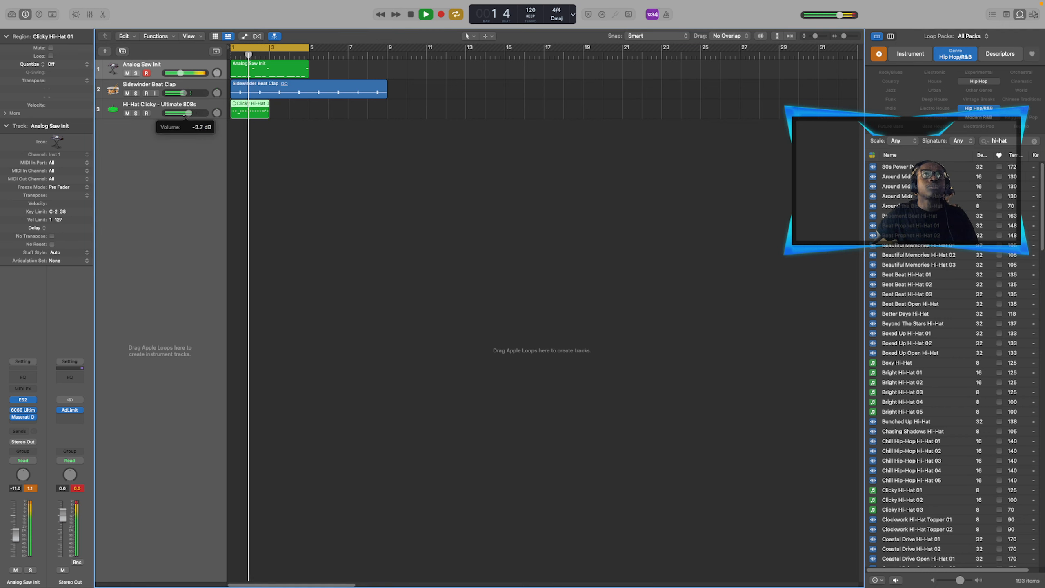
pyautogui.moveTo(271, 104); pyautogui.dragTo(309, 104)
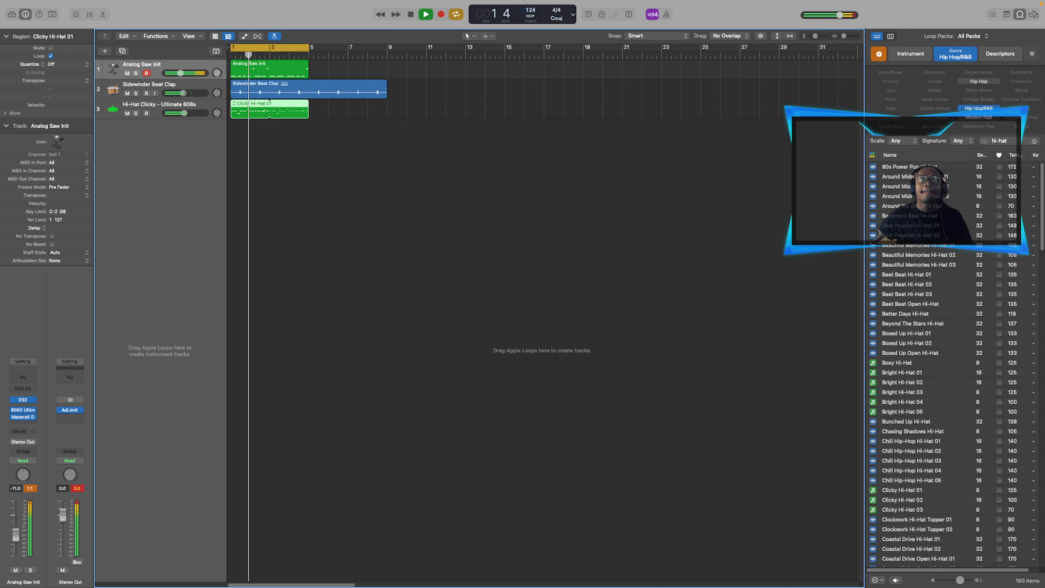
# Raise the project tempo to 125 BPM and reset the synth track's peak level.
pyautogui.moveTo(526, 2)
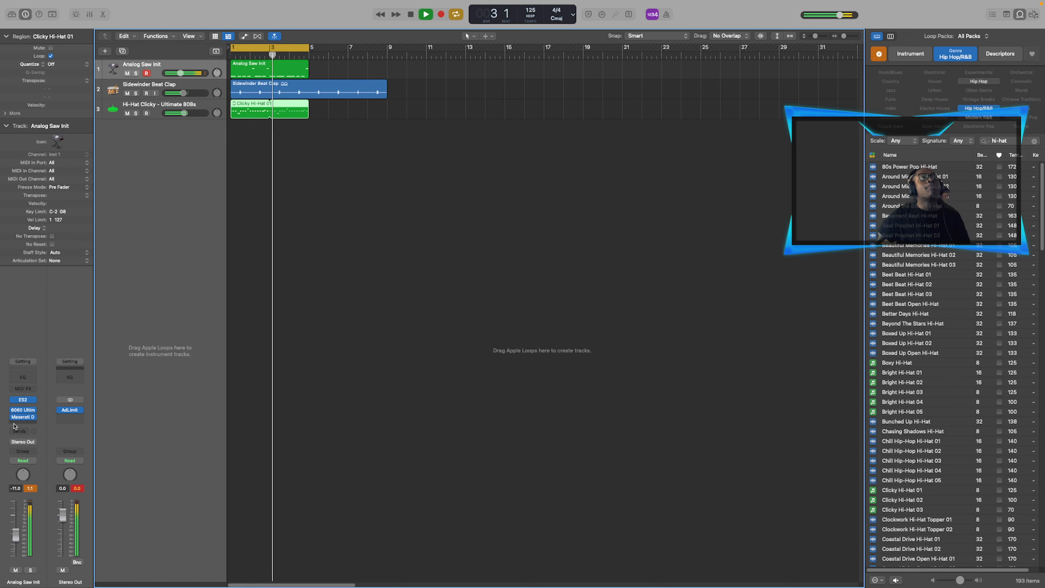
pyautogui.click(29, 489)
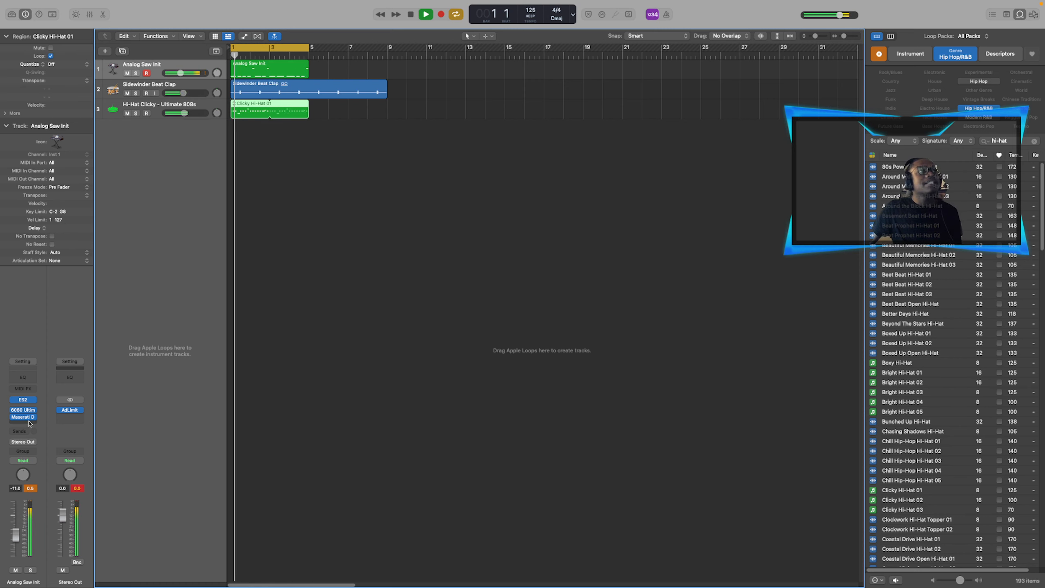
# Insert a stereo RBass effect after Maserati DRM on the synth track.
pyautogui.click(16, 425)
pyautogui.moveTo(41, 471)
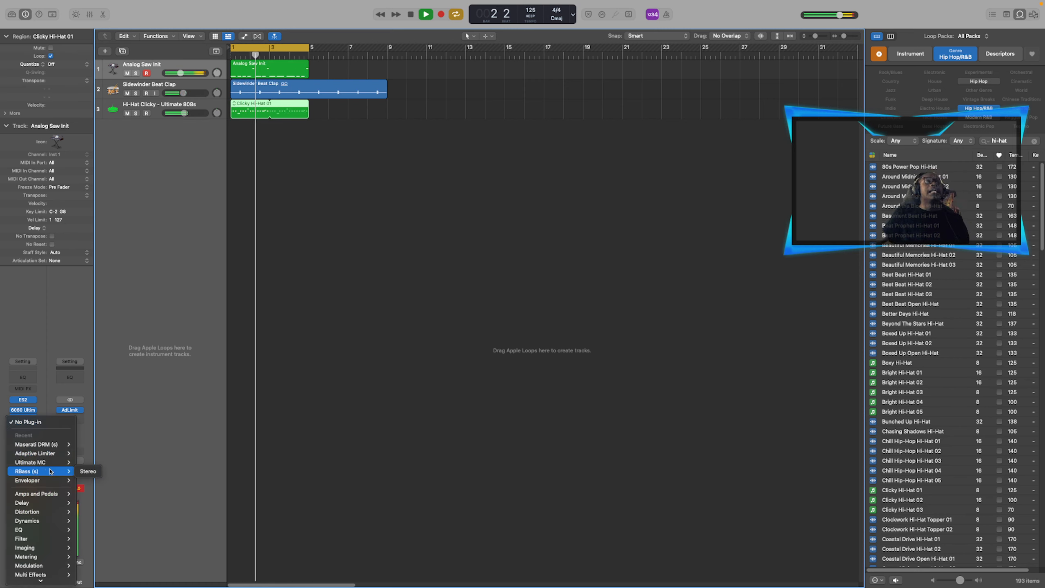
pyautogui.click(87, 471)
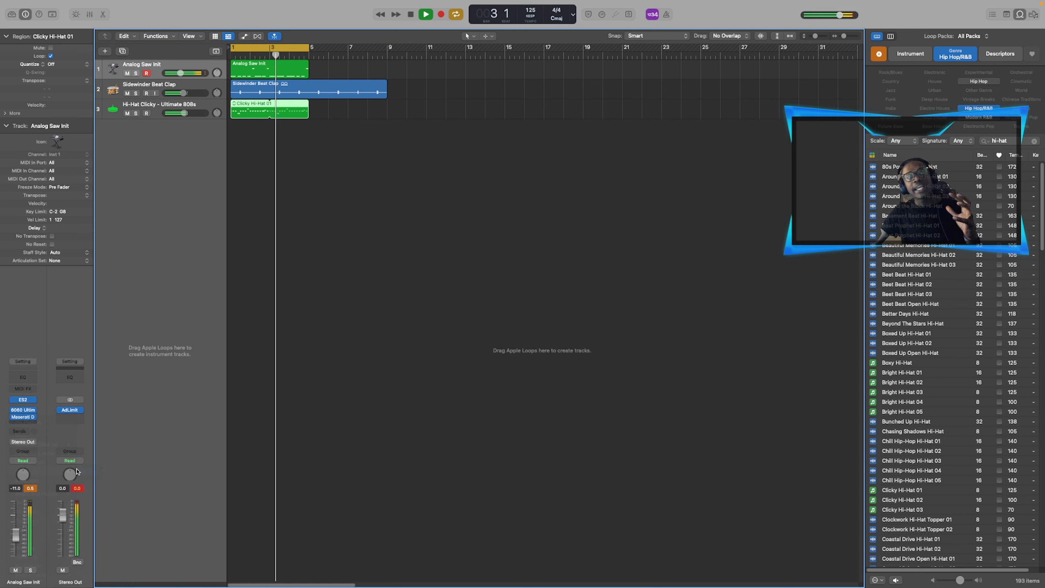
# Try the artist presets 808 Sub and Bass in RBass on the synth track during playback.
pyautogui.click(437, 141)
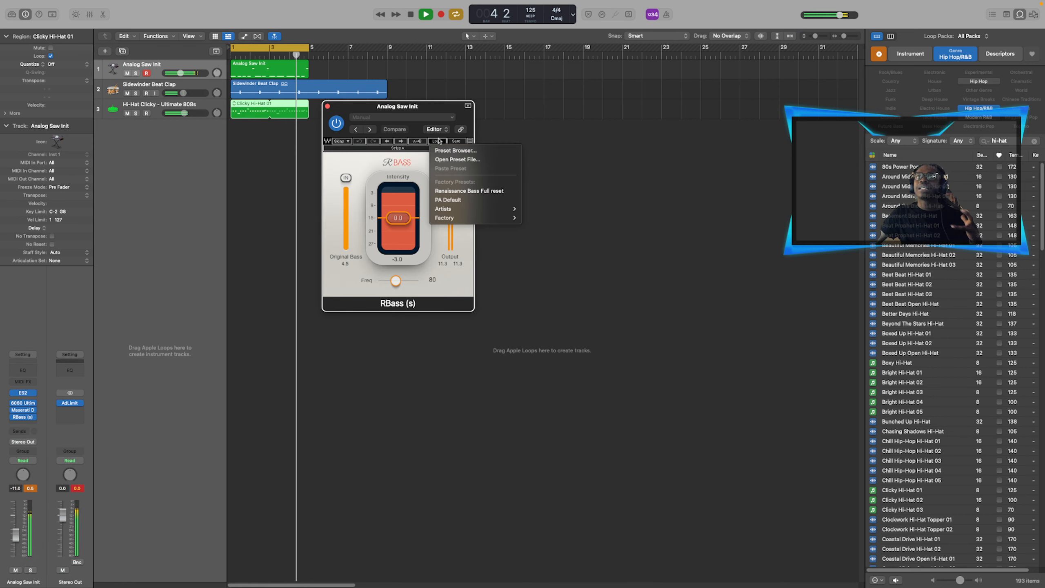
pyautogui.moveTo(485, 213)
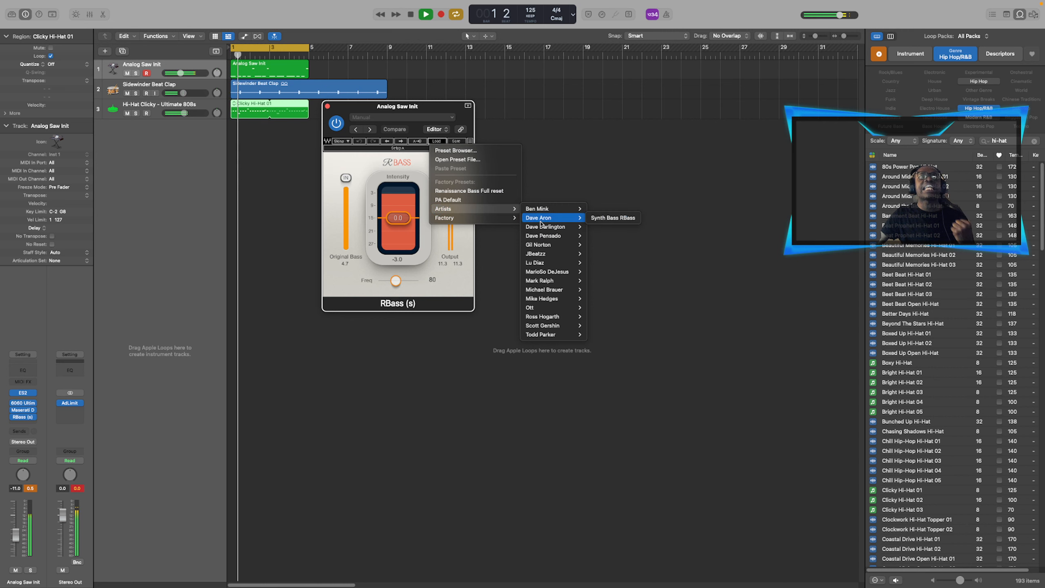
pyautogui.moveTo(579, 237)
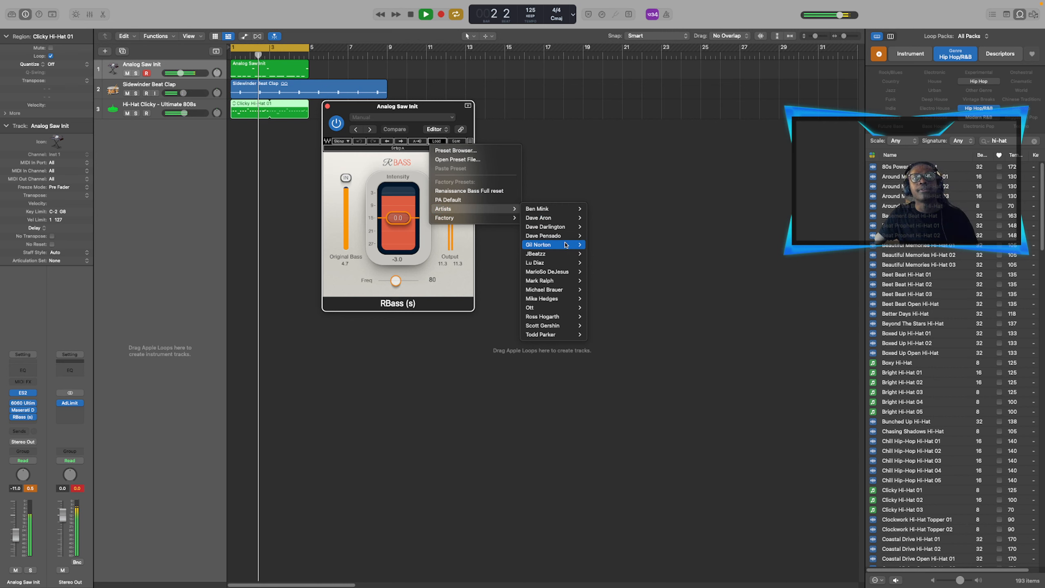
pyautogui.click(591, 244)
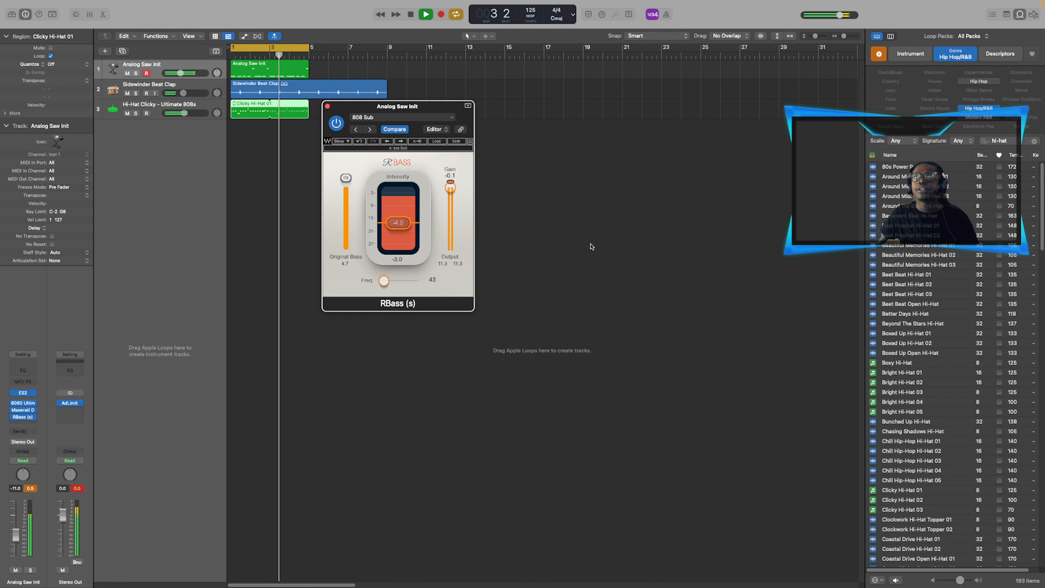
pyautogui.click(441, 142)
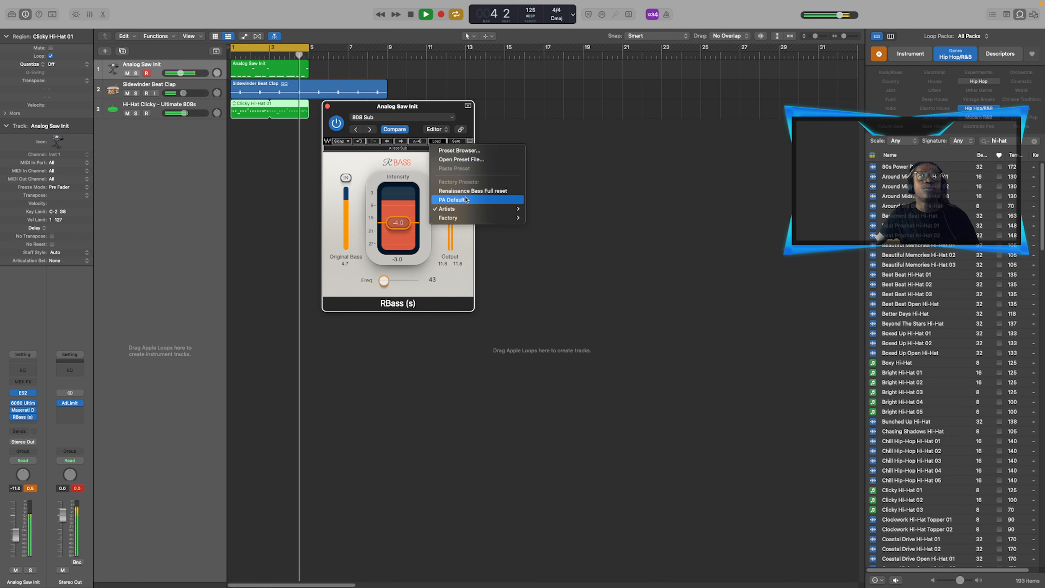
pyautogui.moveTo(477, 209)
pyautogui.moveTo(568, 236)
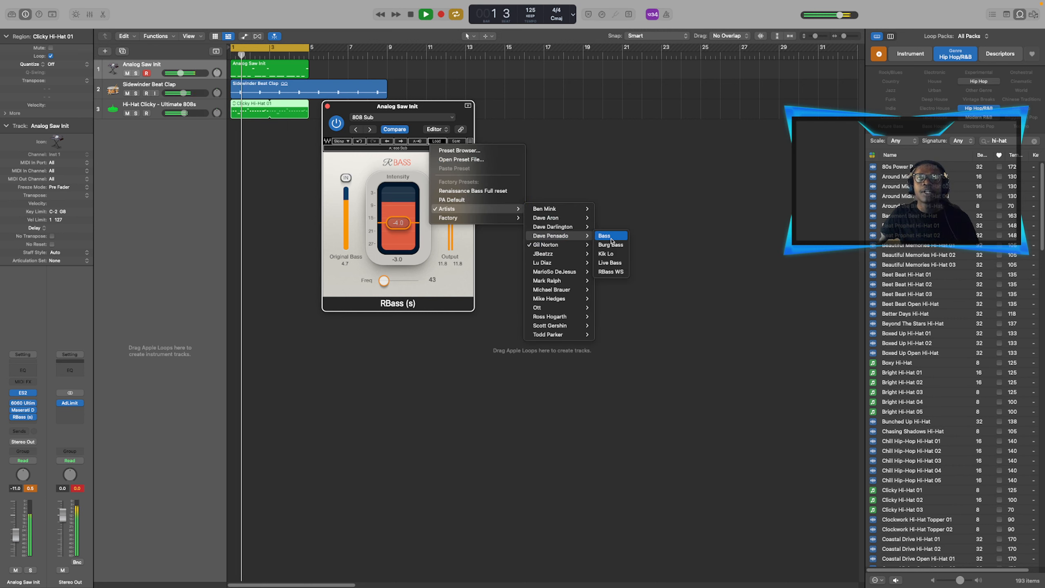
pyautogui.click(610, 237)
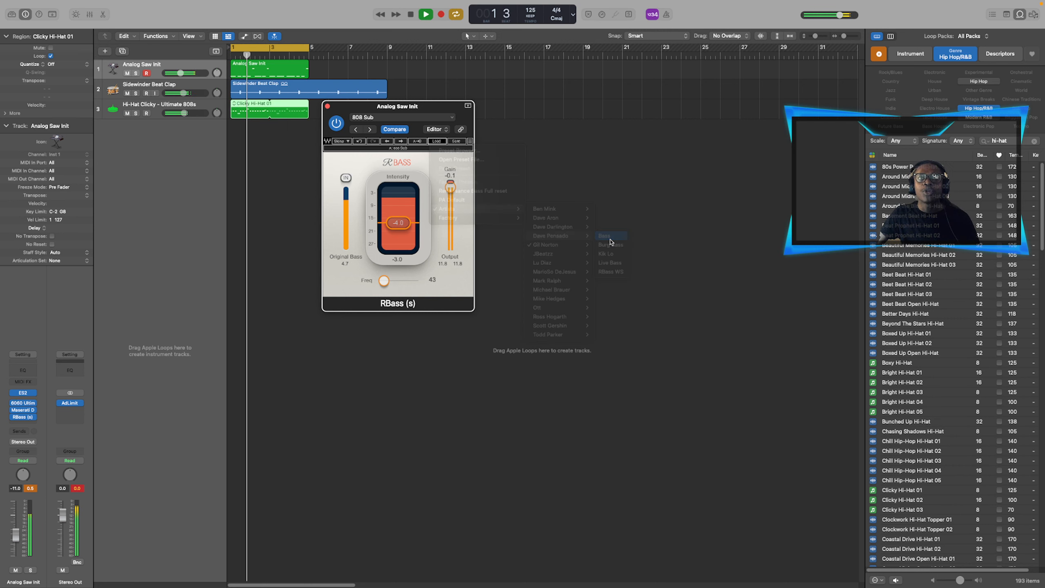
# Load the artist preset RBass WS in the RBass effect.
pyautogui.click(439, 142)
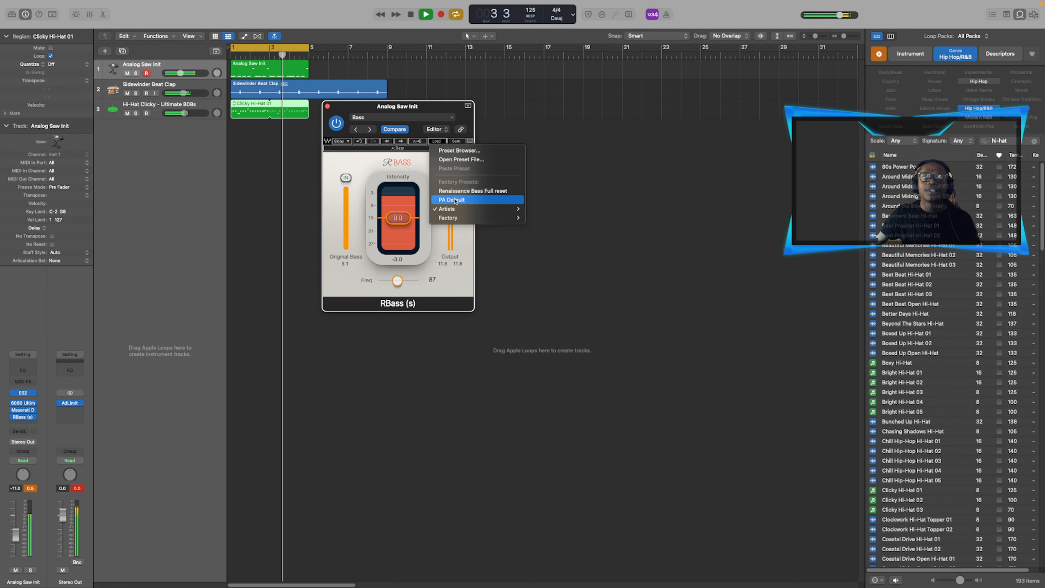
pyautogui.moveTo(477, 209)
pyautogui.moveTo(560, 235)
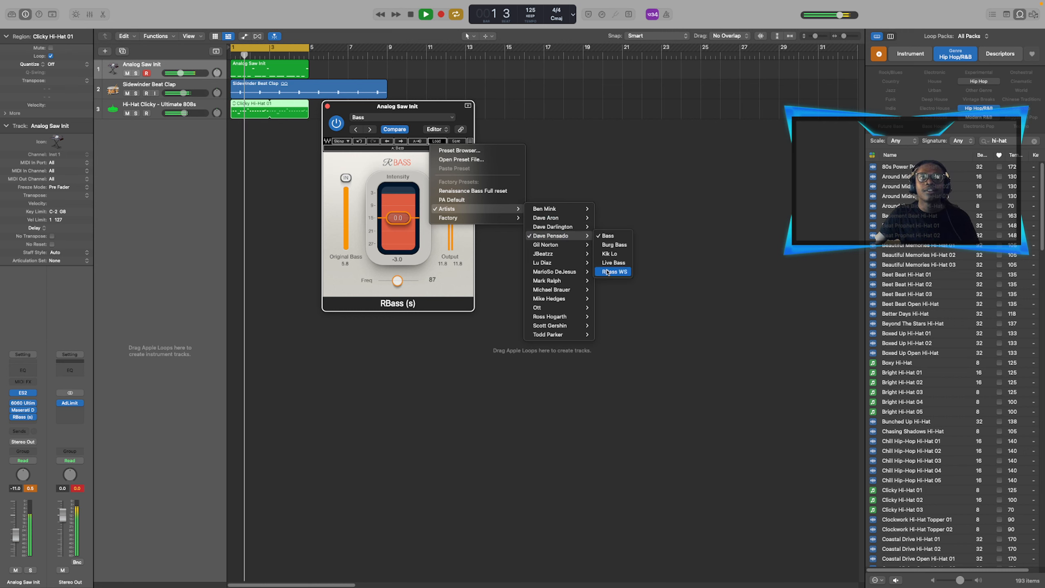
pyautogui.click(614, 272)
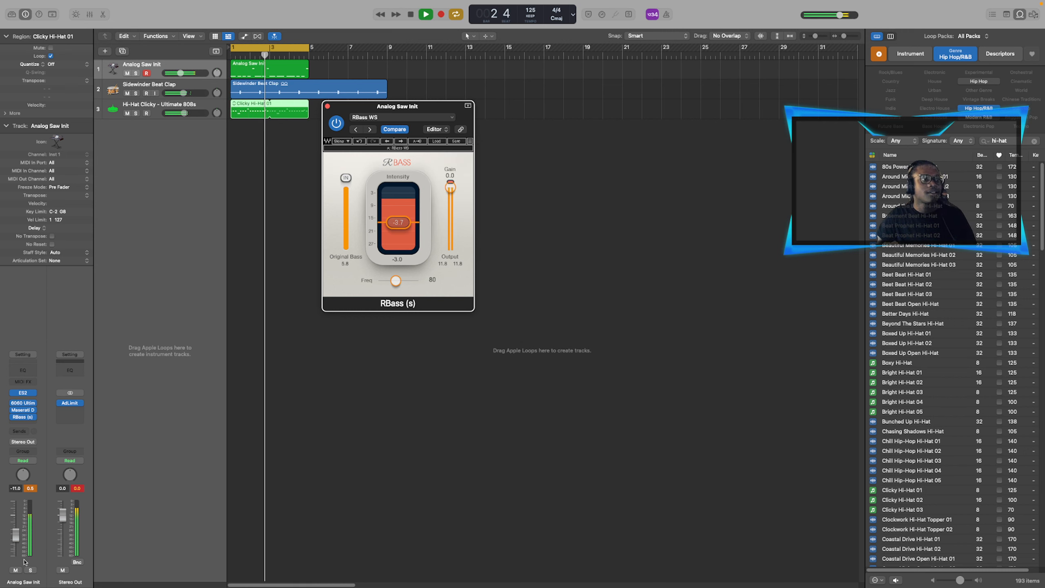
# Lower the Analog Saw Init track's volume to -14.2 dB and slightly reduce the hi-hat track's volume.
pyautogui.moveTo(9, 542); pyautogui.dragTo(9, 545)
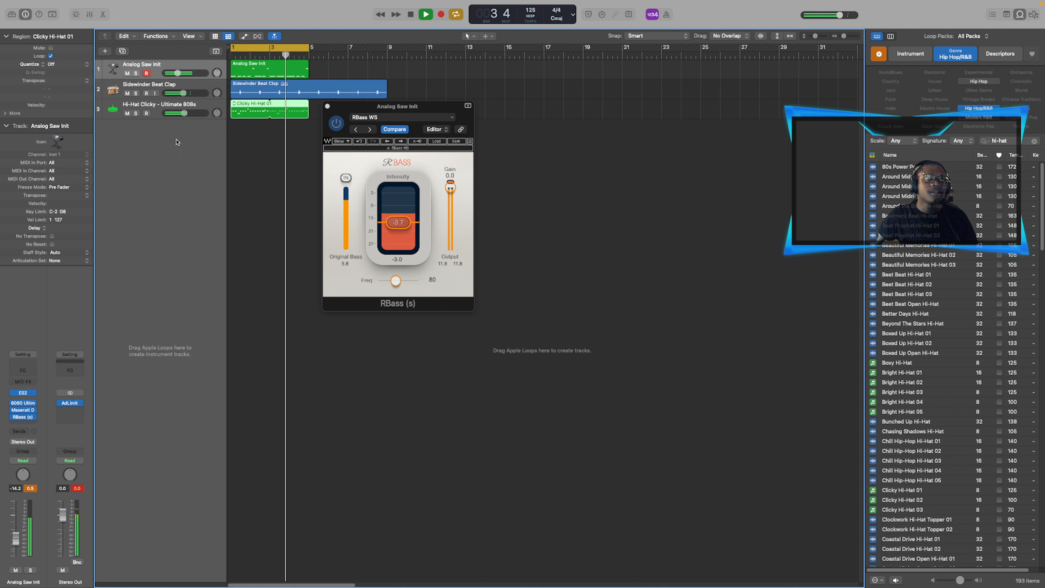
pyautogui.moveTo(185, 113); pyautogui.dragTo(181, 113)
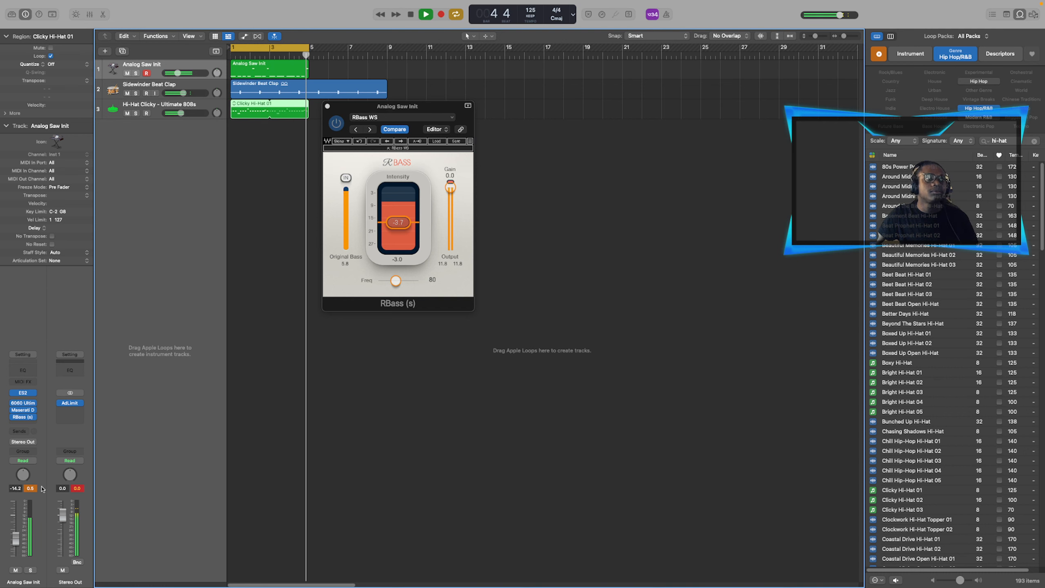
# Compare the dry and processed synth sound by bypassing and re-enabling the 8060, Maserati and RBass effects, with the ES2 window open.
pyautogui.click(13, 417)
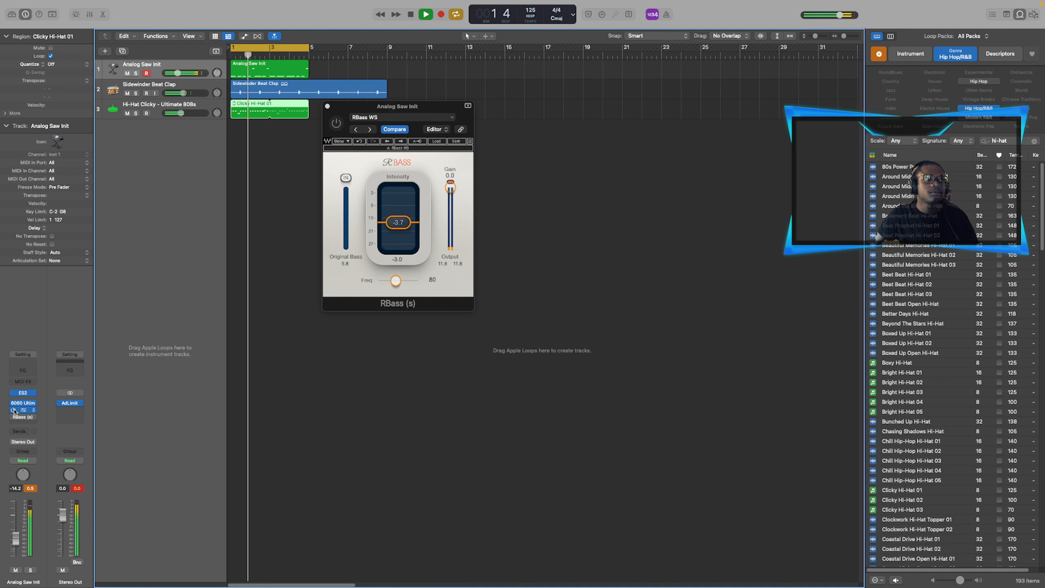
pyautogui.click(12, 410)
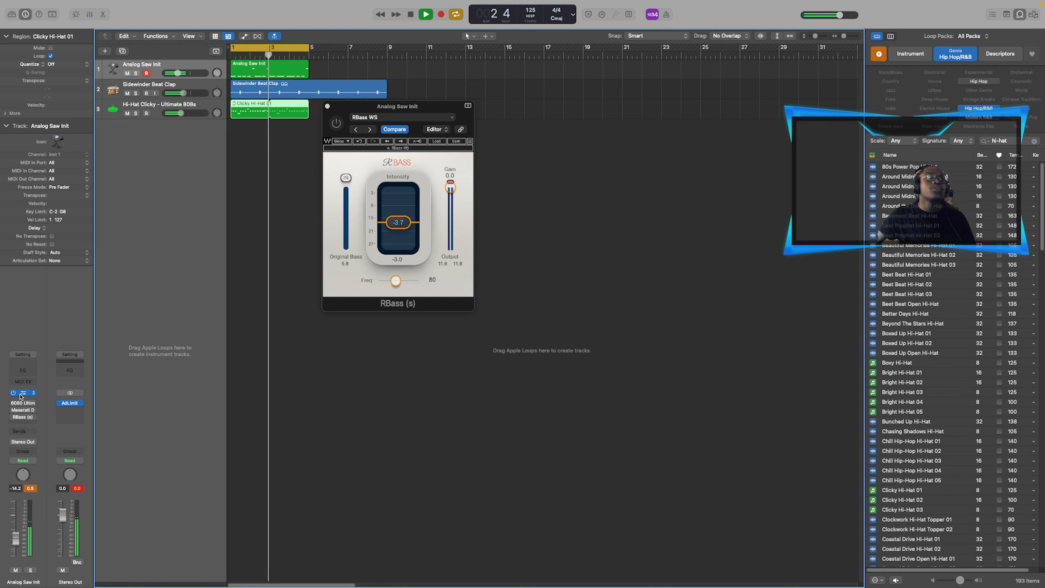
pyautogui.click(20, 392)
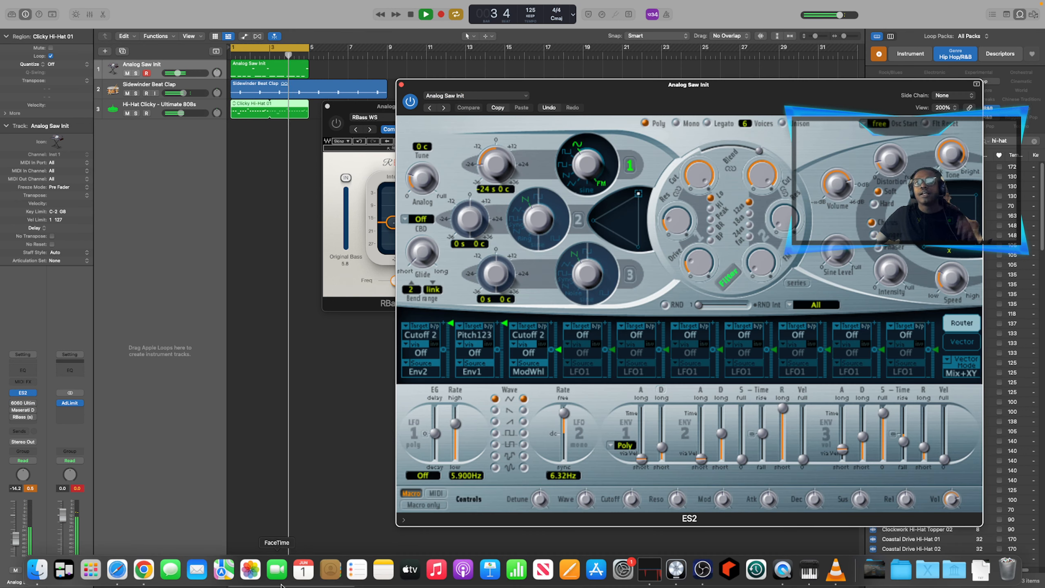
pyautogui.click(13, 403)
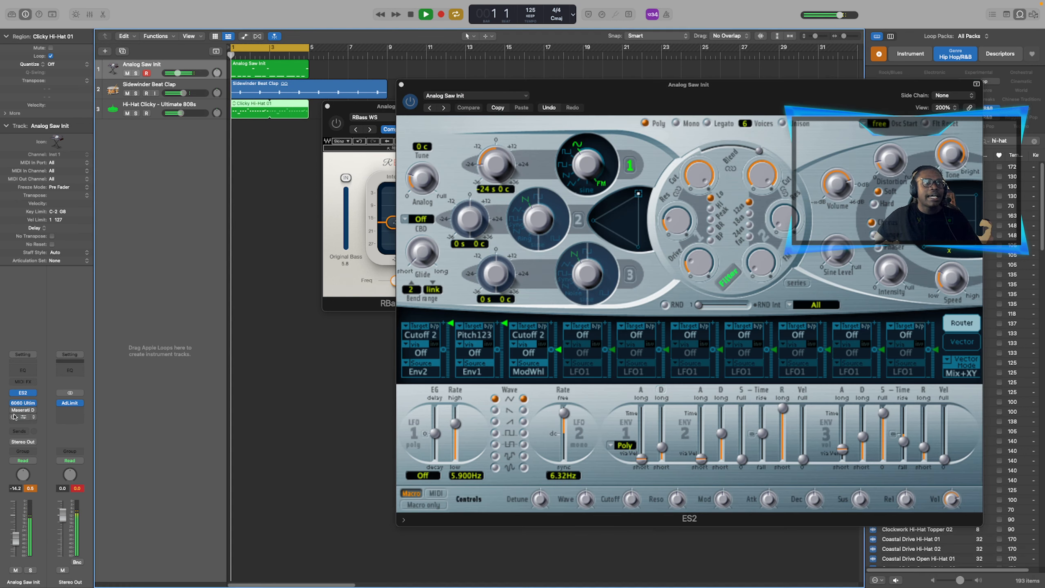
pyautogui.click(13, 410)
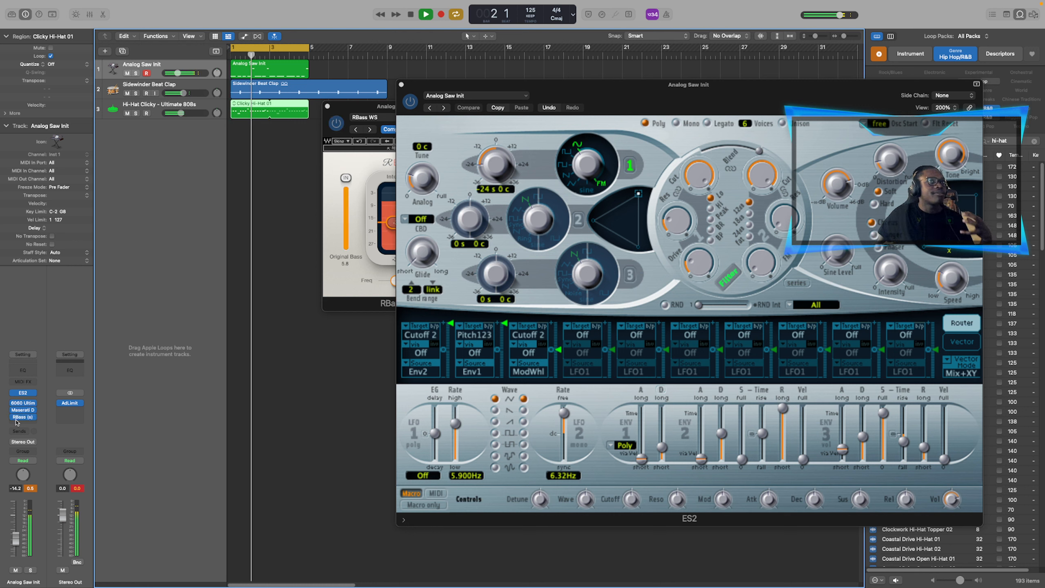
pyautogui.click(22, 418)
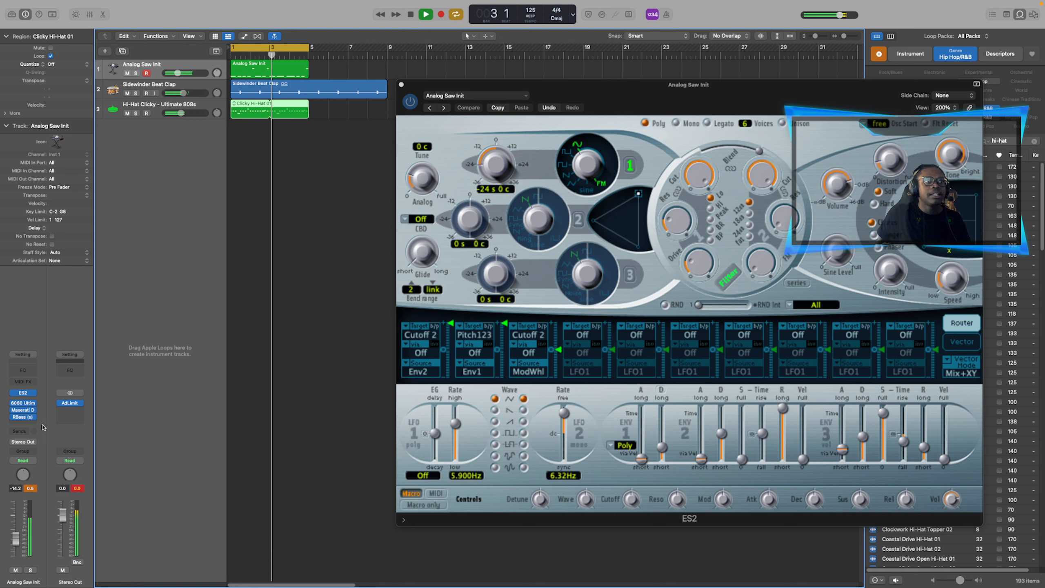
# Move RBass to the first insert slot on the synth track, ahead of the 8060 effect, and stop playback.
pyautogui.moveTo(24, 425); pyautogui.dragTo(32, 403)
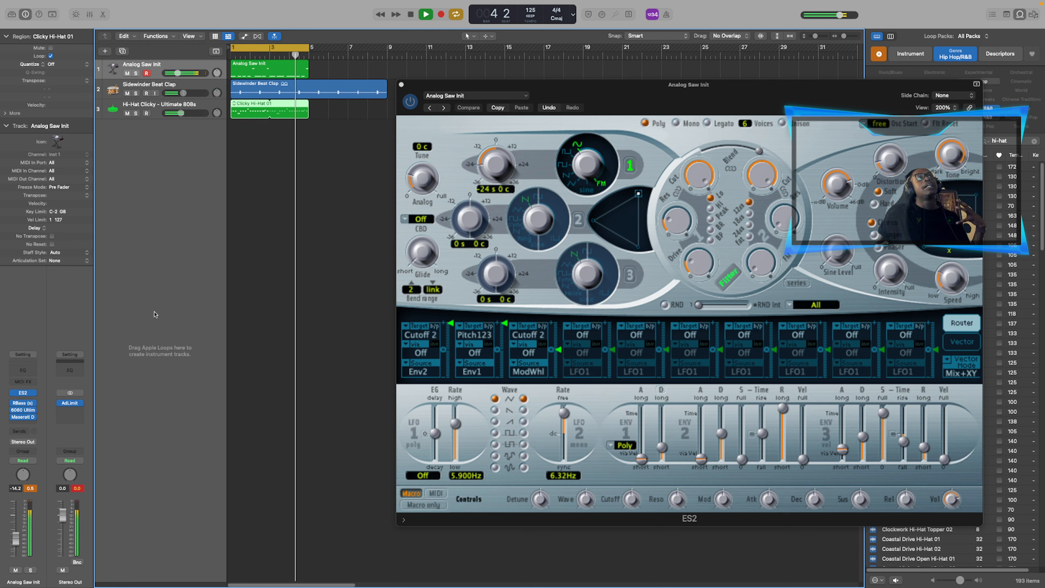
pyautogui.press('space')
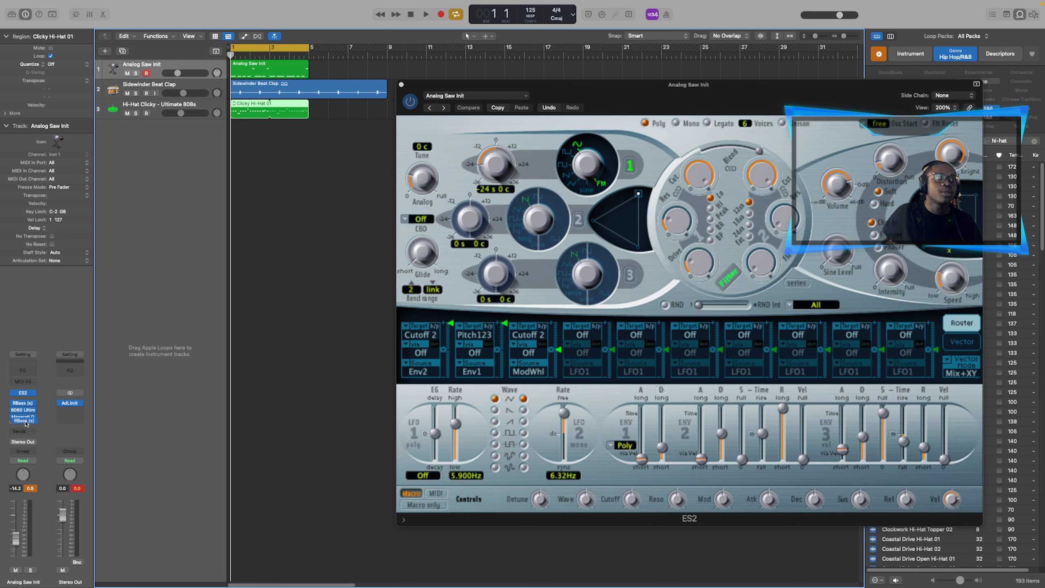
# Audition the beat with RBass at the end of the synth's effect chain and again with it first, ending with playback stopped.
pyautogui.moveTo(25, 423); pyautogui.dragTo(26, 424)
pyautogui.click(427, 14)
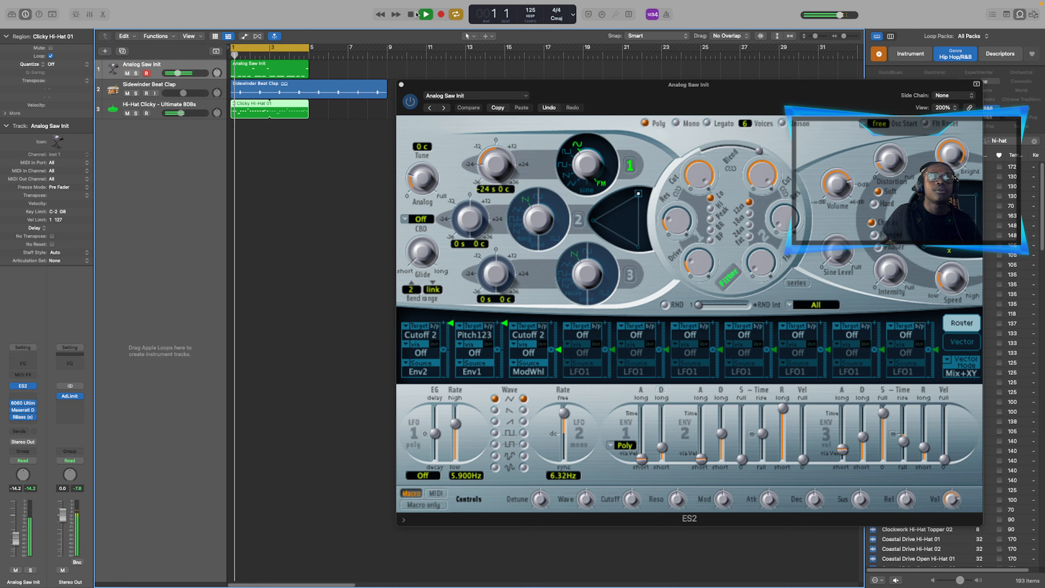
pyautogui.click(413, 15)
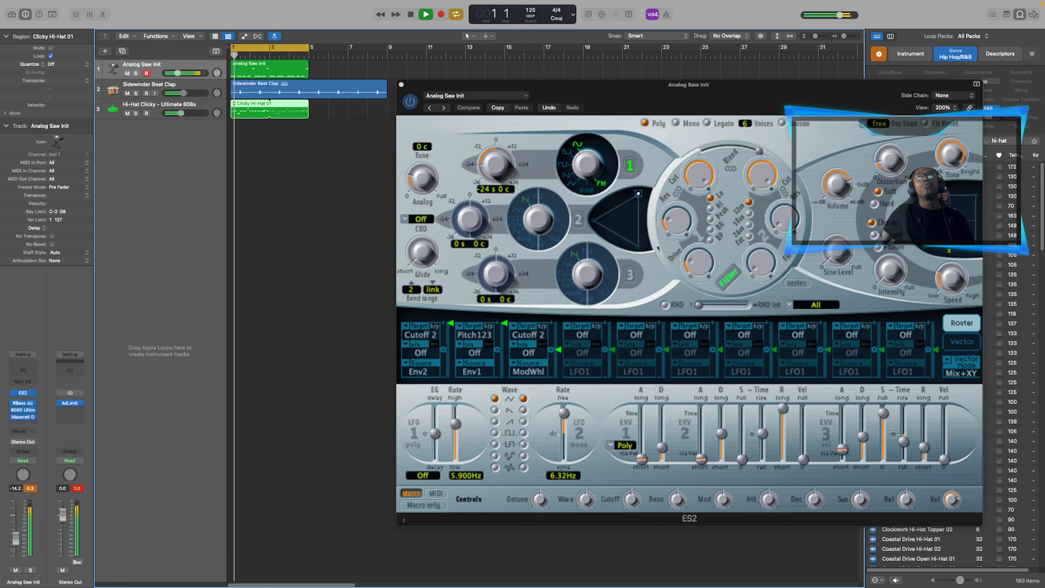
pyautogui.click(411, 15)
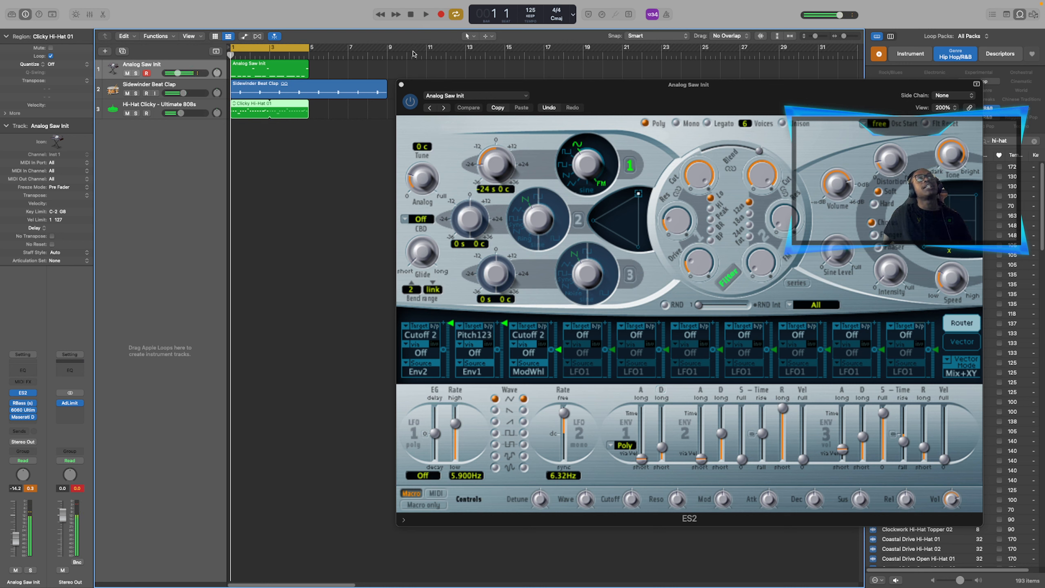